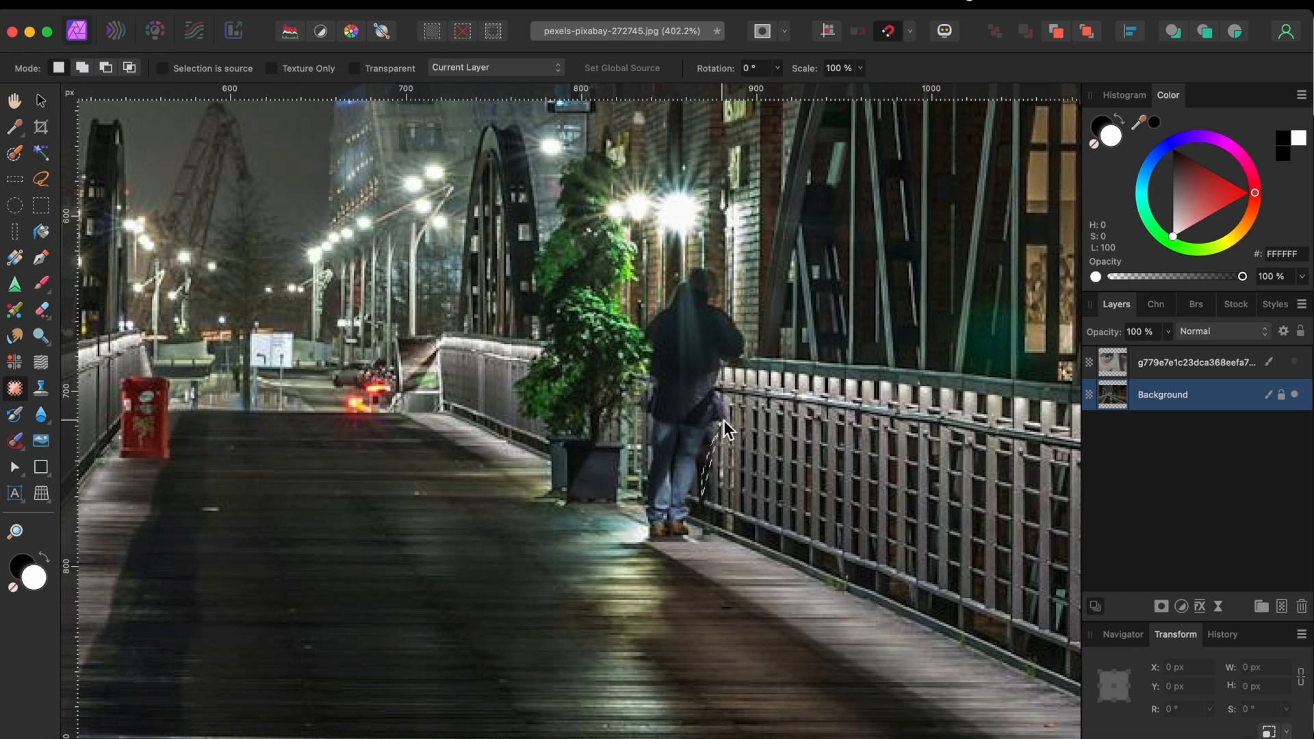
# Try to patch out the man standing by the railing using the adjacent fence area, deselect and inspect the patched railing base.
pyautogui.moveTo(726, 389)
pyautogui.mouseDown()
pyautogui.moveTo(753, 346)
pyautogui.moveTo(723, 278)
pyautogui.moveTo(697, 264)
pyautogui.moveTo(644, 319)
pyautogui.moveTo(644, 541)
pyautogui.moveTo(705, 538)
pyautogui.moveTo(749, 482)
pyautogui.moveTo(761, 415)
pyautogui.mouseUp()
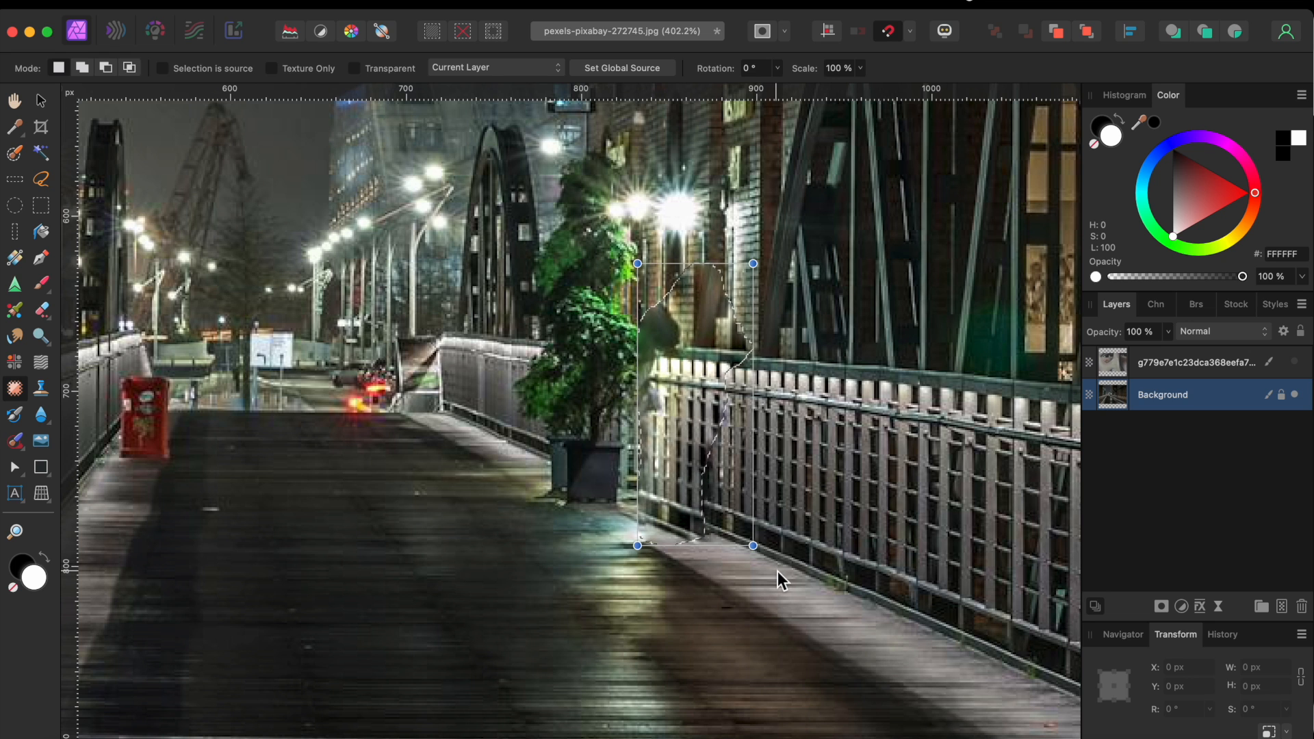
pyautogui.press('super+d')
pyautogui.scroll(5, 683, 518)
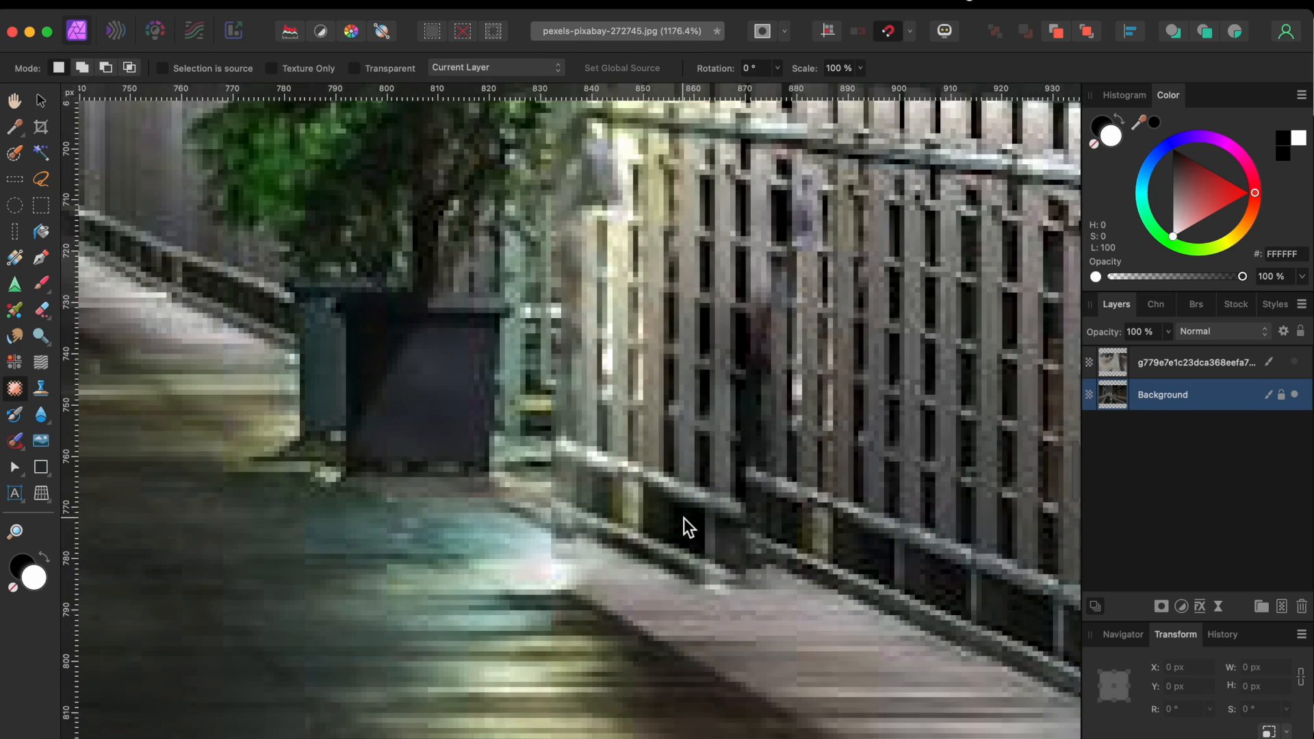
pyautogui.scroll(-5, 763, 558)
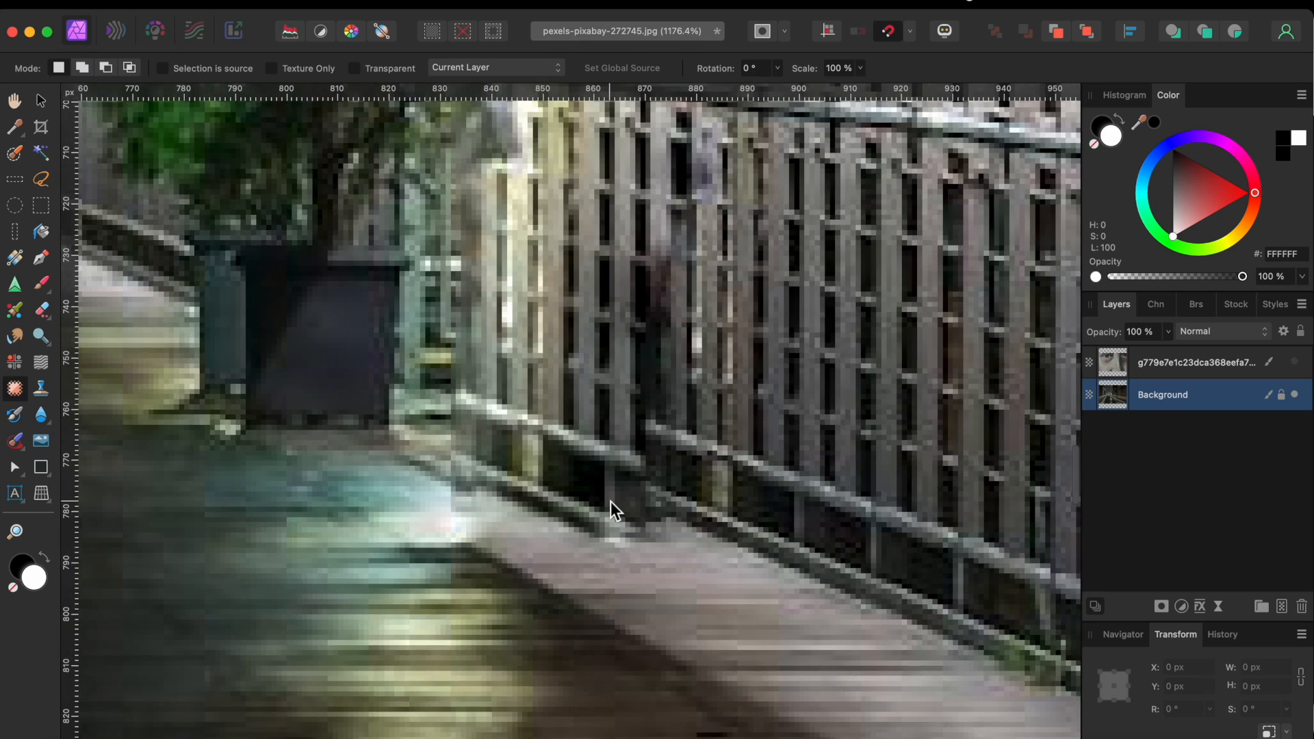
pyautogui.scroll(8, 611, 501)
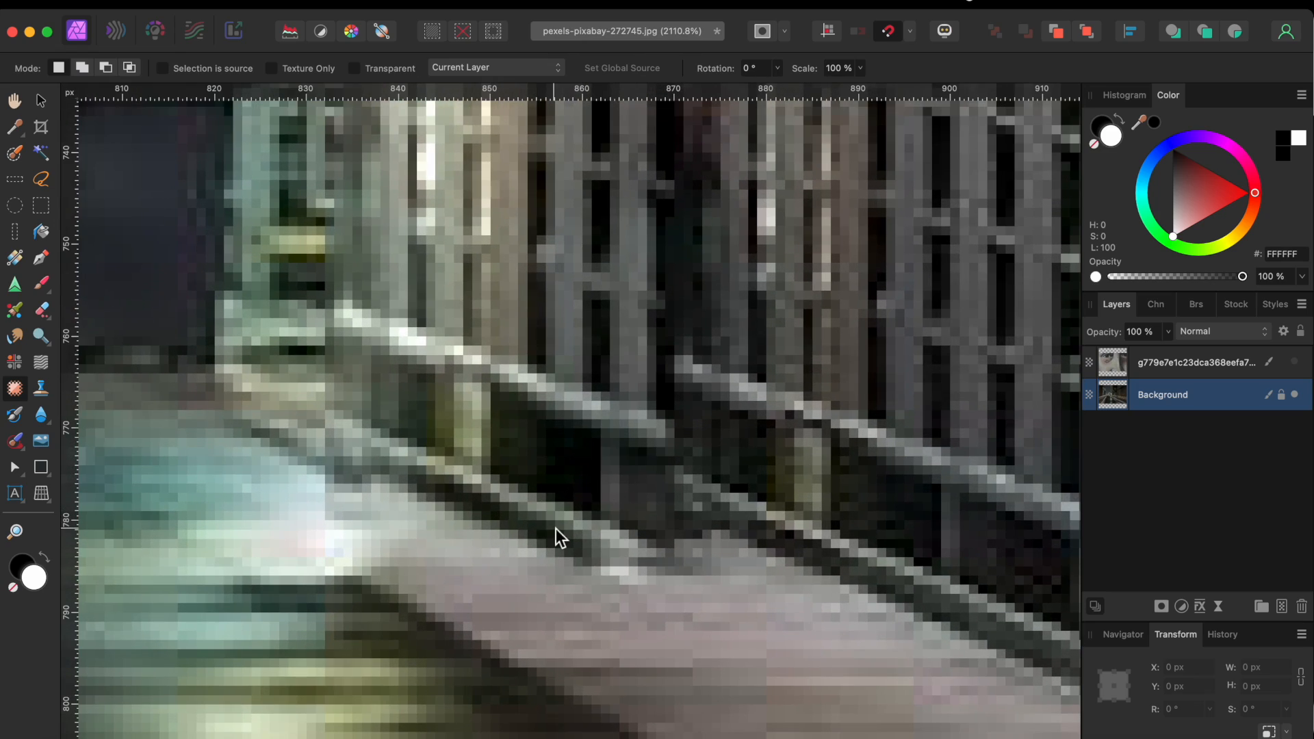
pyautogui.scroll(-8, 555, 528)
pyautogui.scroll(-4, 555, 529)
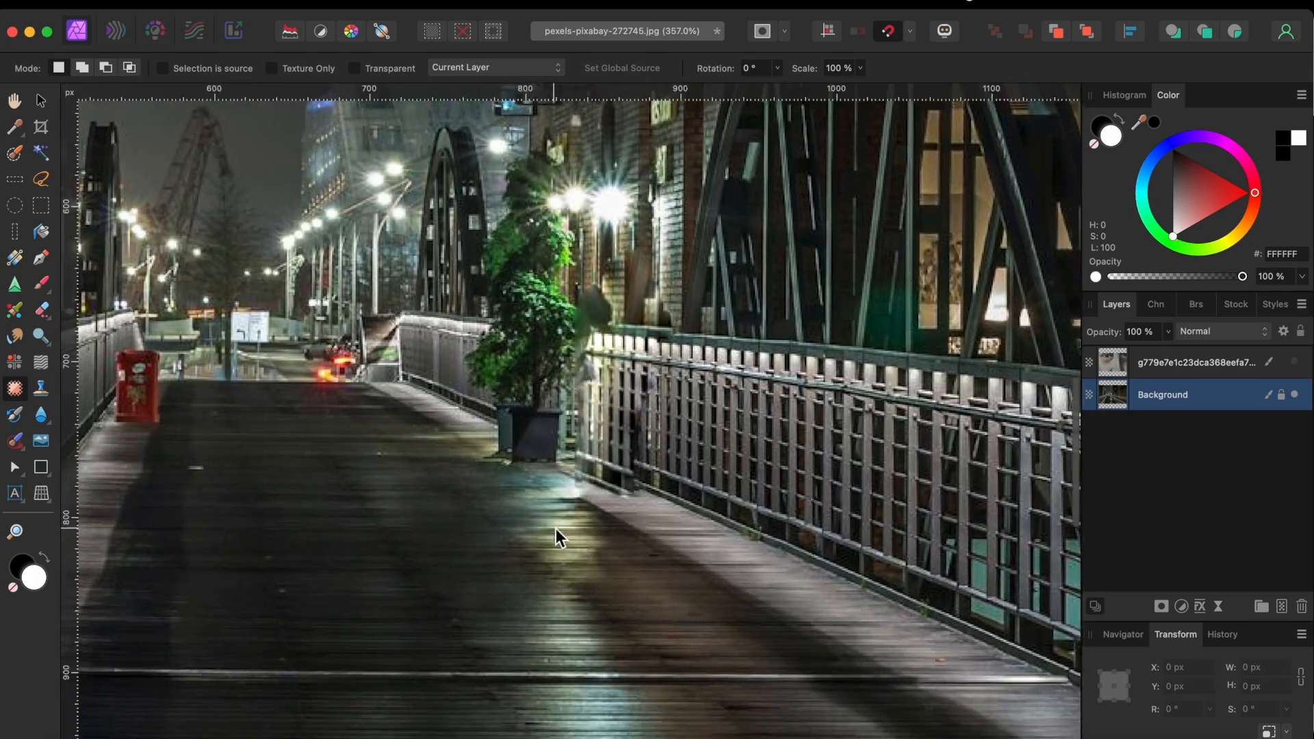
pyautogui.scroll(-3, 555, 529)
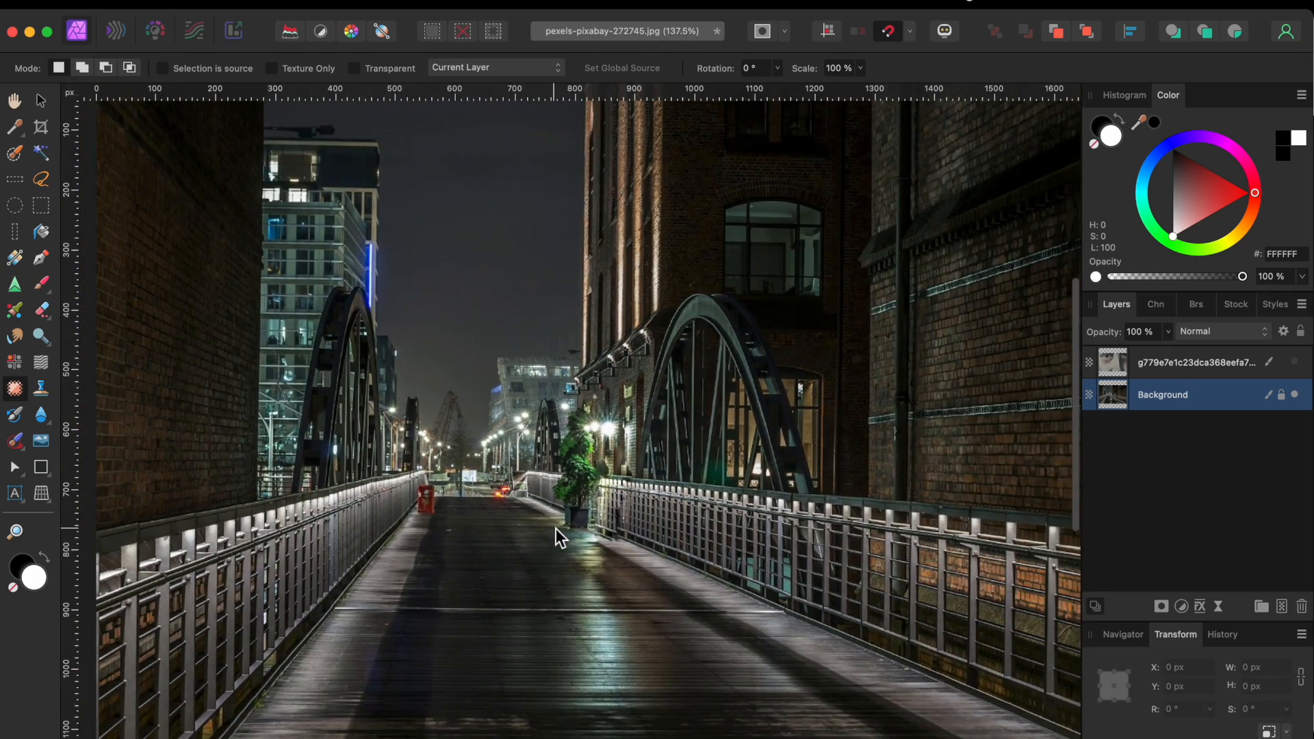
# Undo the patch over the man and clear the selection around him.
pyautogui.press('super+z')
pyautogui.press('super+z')
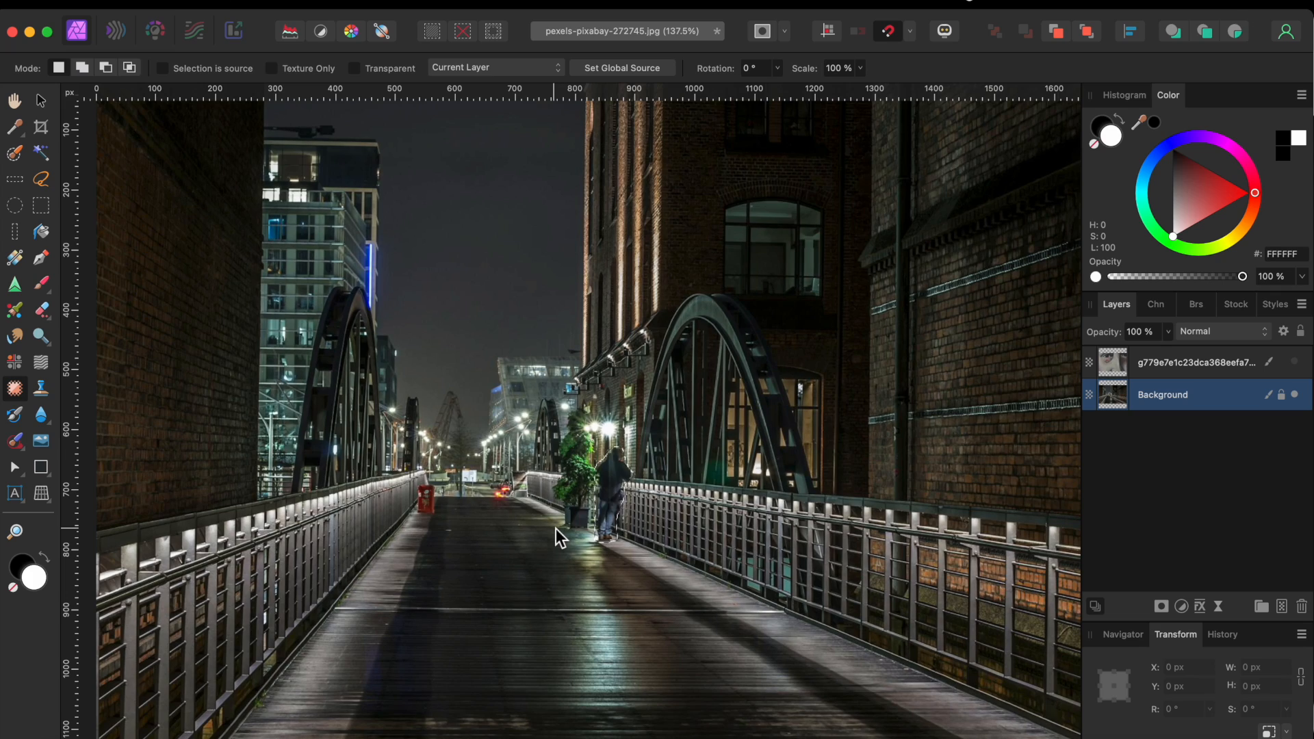
pyautogui.press('super+d')
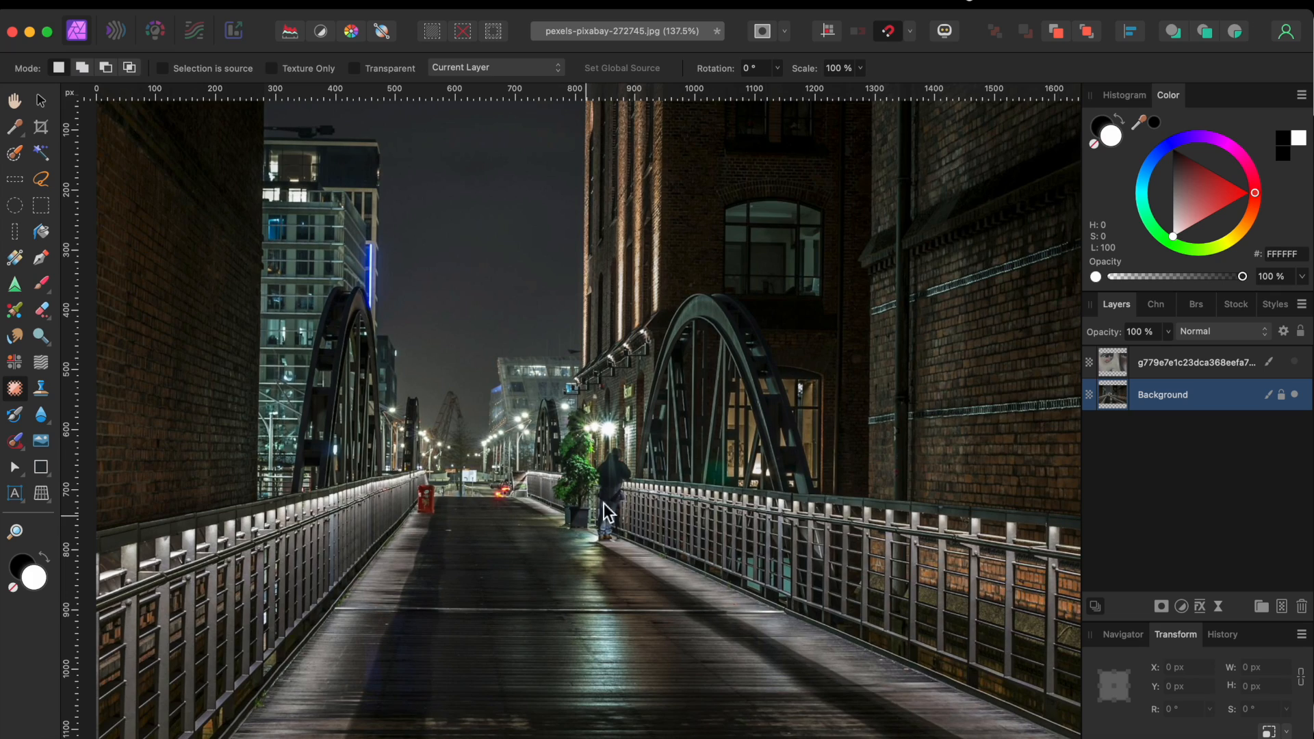
# Apply a live perspective projection to the Background layer.
pyautogui.scroll(1, 639, 481)
pyautogui.scroll(-3, 638, 482)
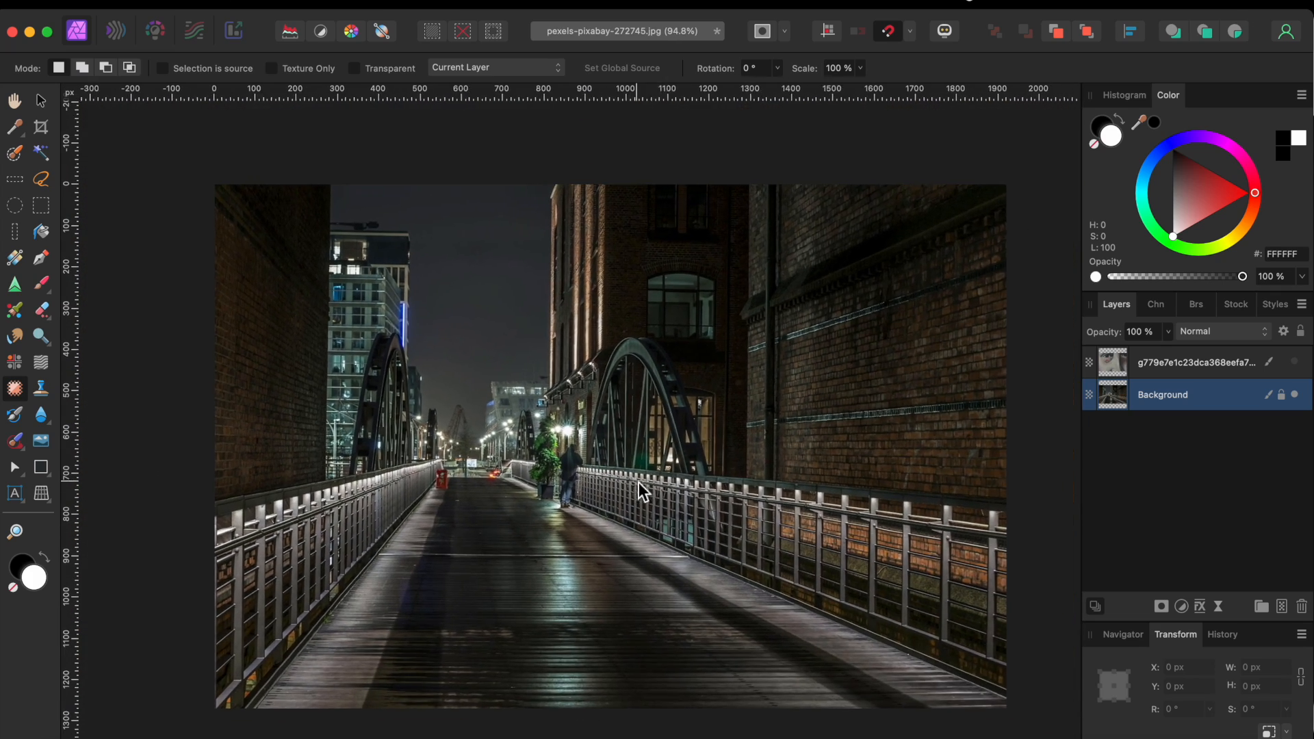
pyautogui.click(421, 1)
pyautogui.click(366, 2)
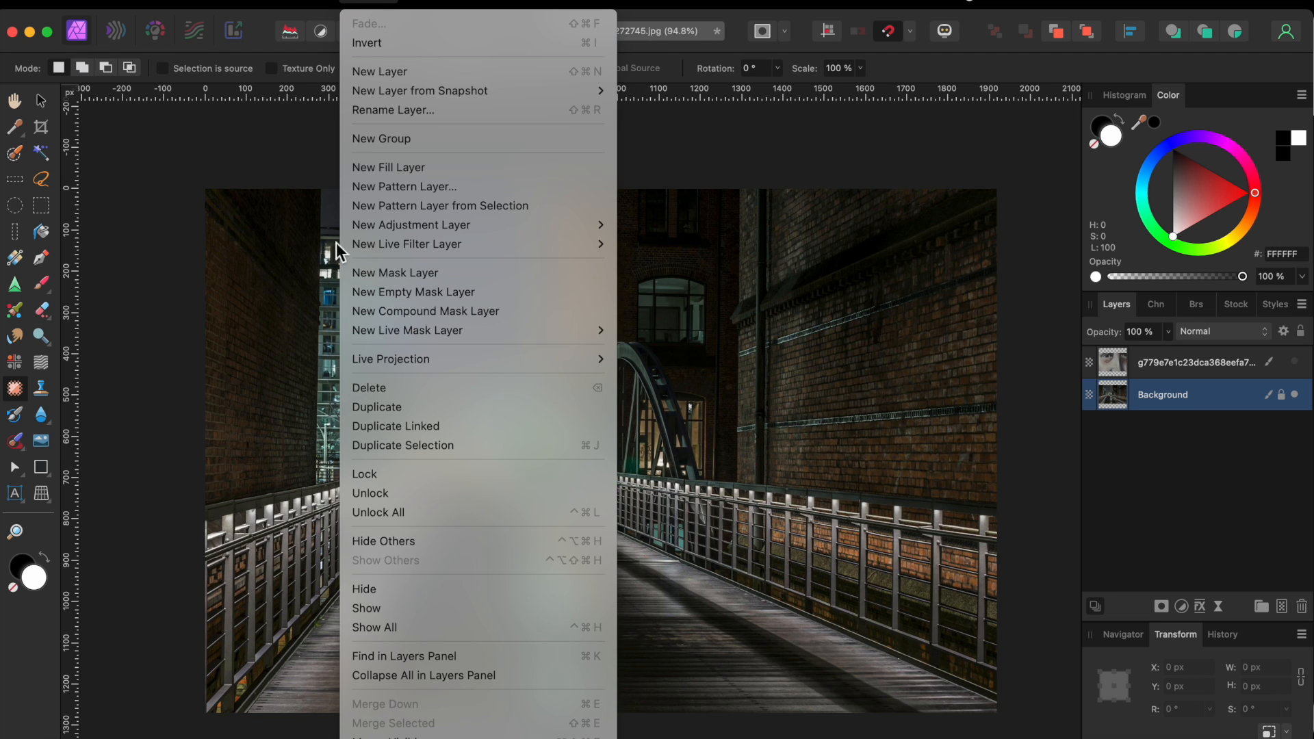
pyautogui.moveTo(357, 360)
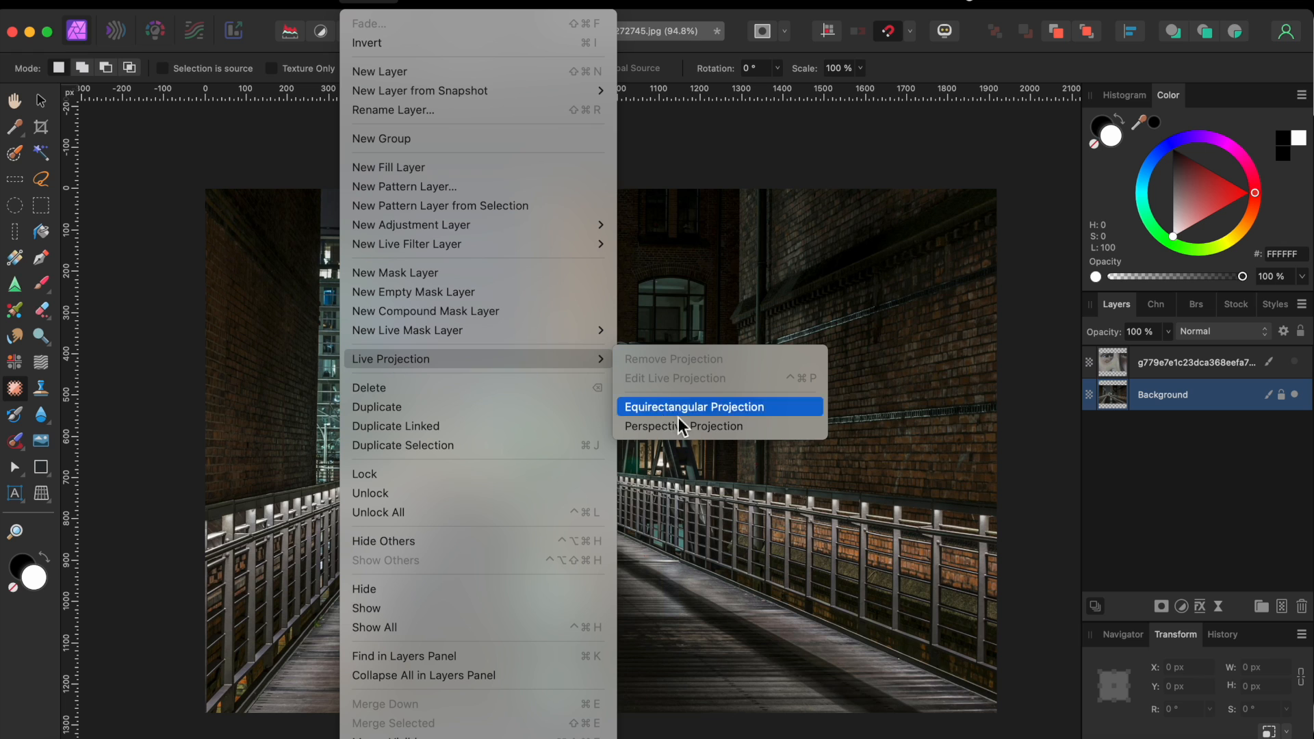
pyautogui.click(717, 427)
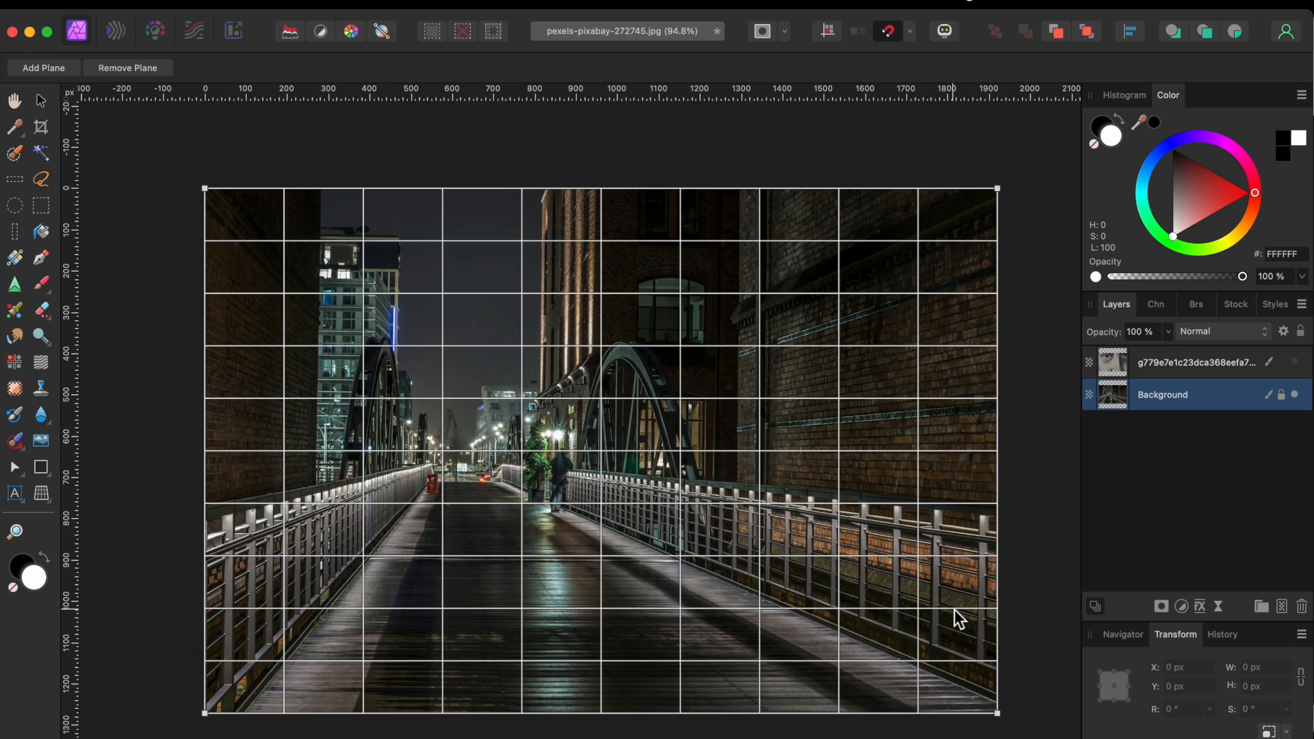
# Move the four corners of the perspective plane to follow the right-hand railing from the foreground to the bridge's far end.
pyautogui.scroll(-3, 957, 619)
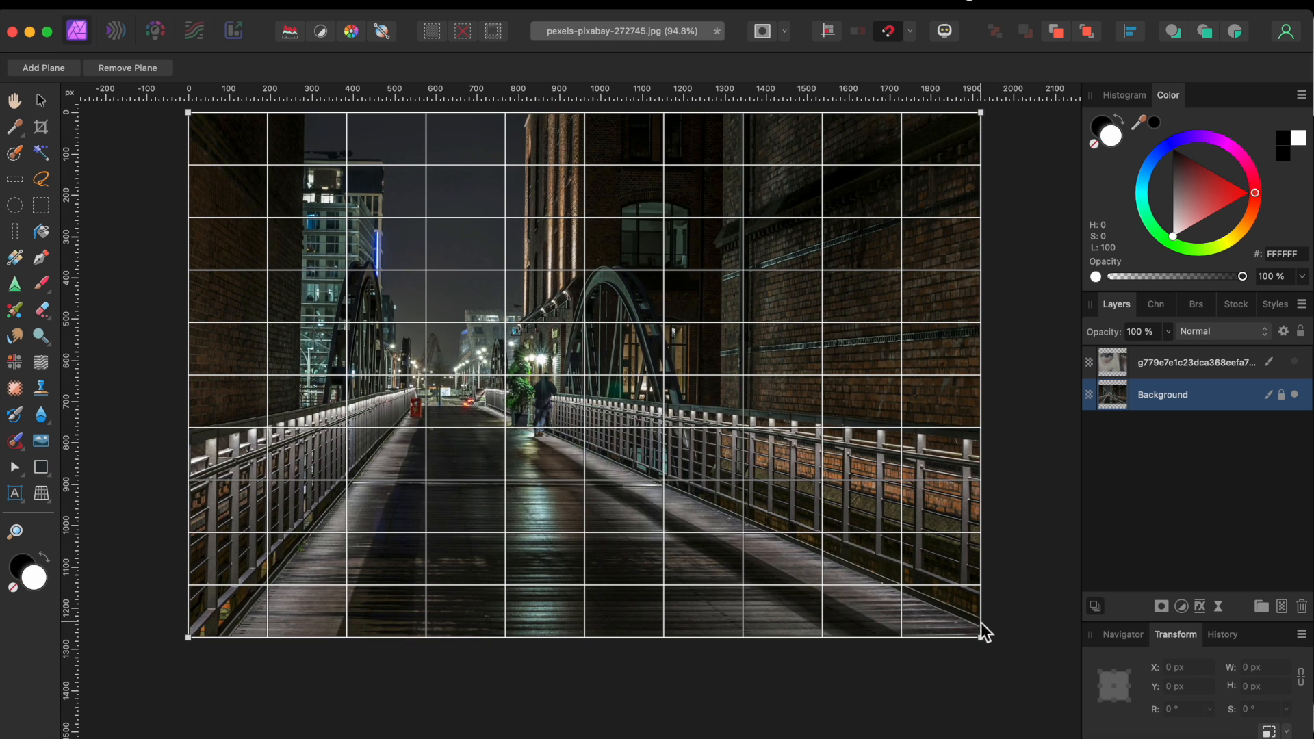
pyautogui.moveTo(985, 640); pyautogui.dragTo(902, 637)
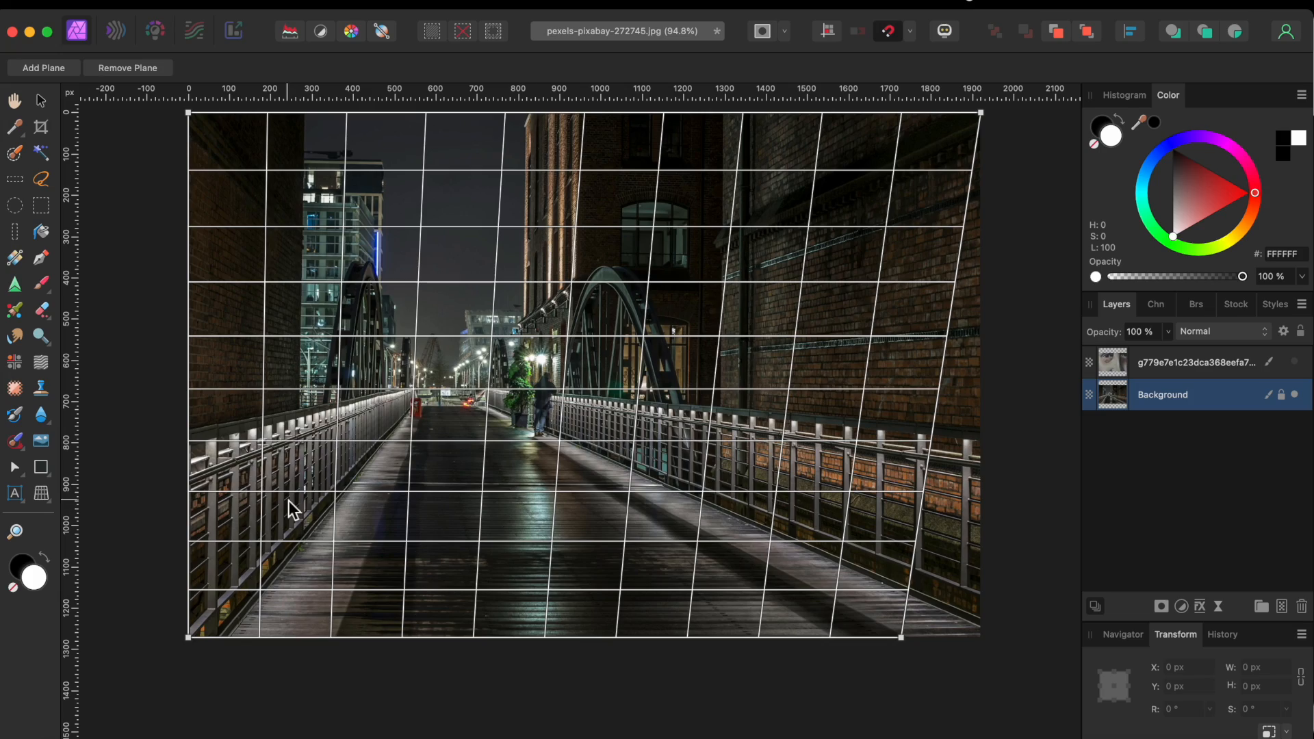
pyautogui.moveTo(190, 637); pyautogui.dragTo(464, 402)
pyautogui.scroll(1, 464, 402)
pyautogui.scroll(3, 463, 406)
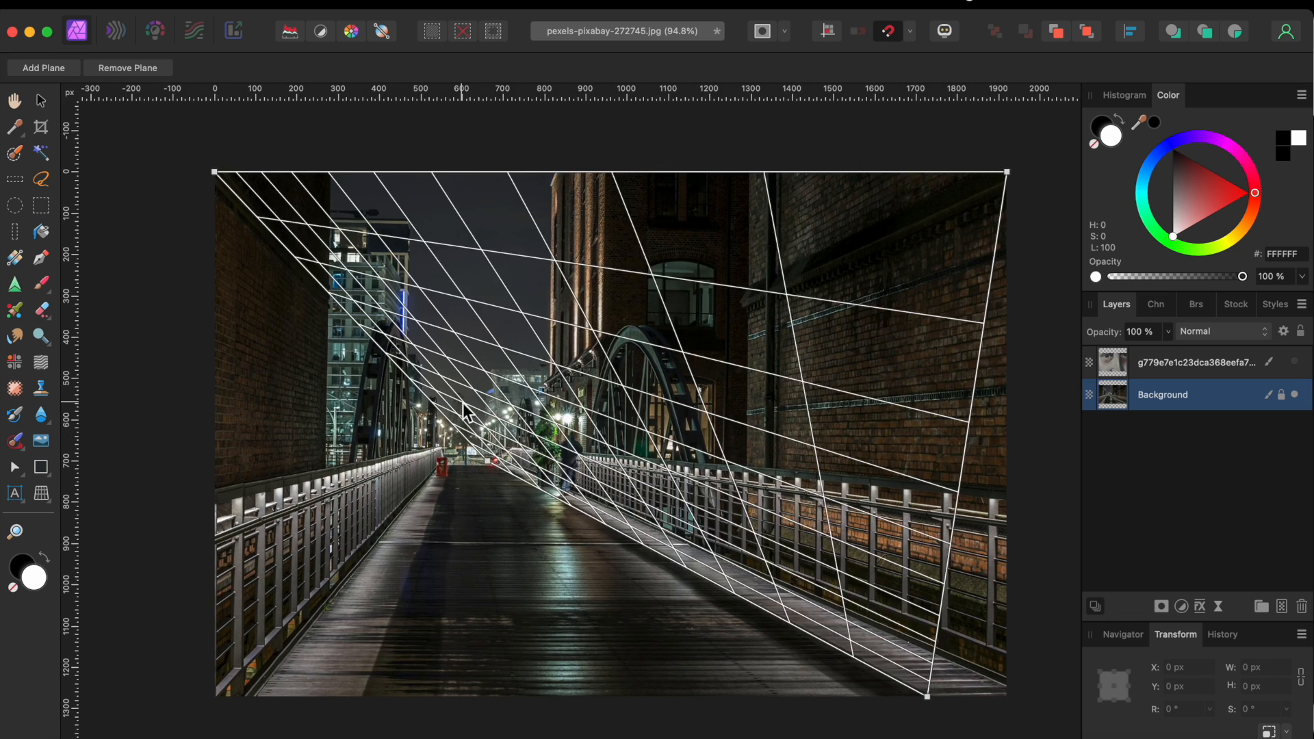
pyautogui.moveTo(980, 190); pyautogui.dragTo(893, 405)
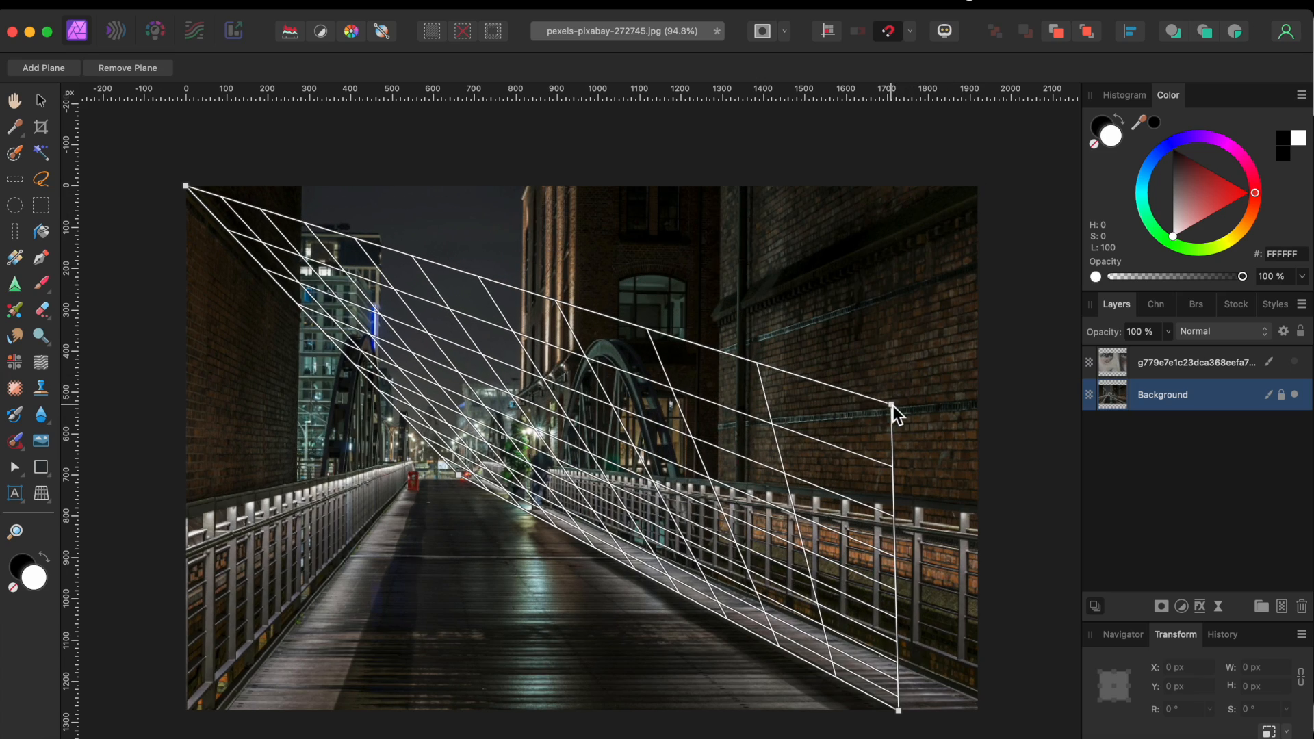
pyautogui.moveTo(186, 187); pyautogui.dragTo(463, 457)
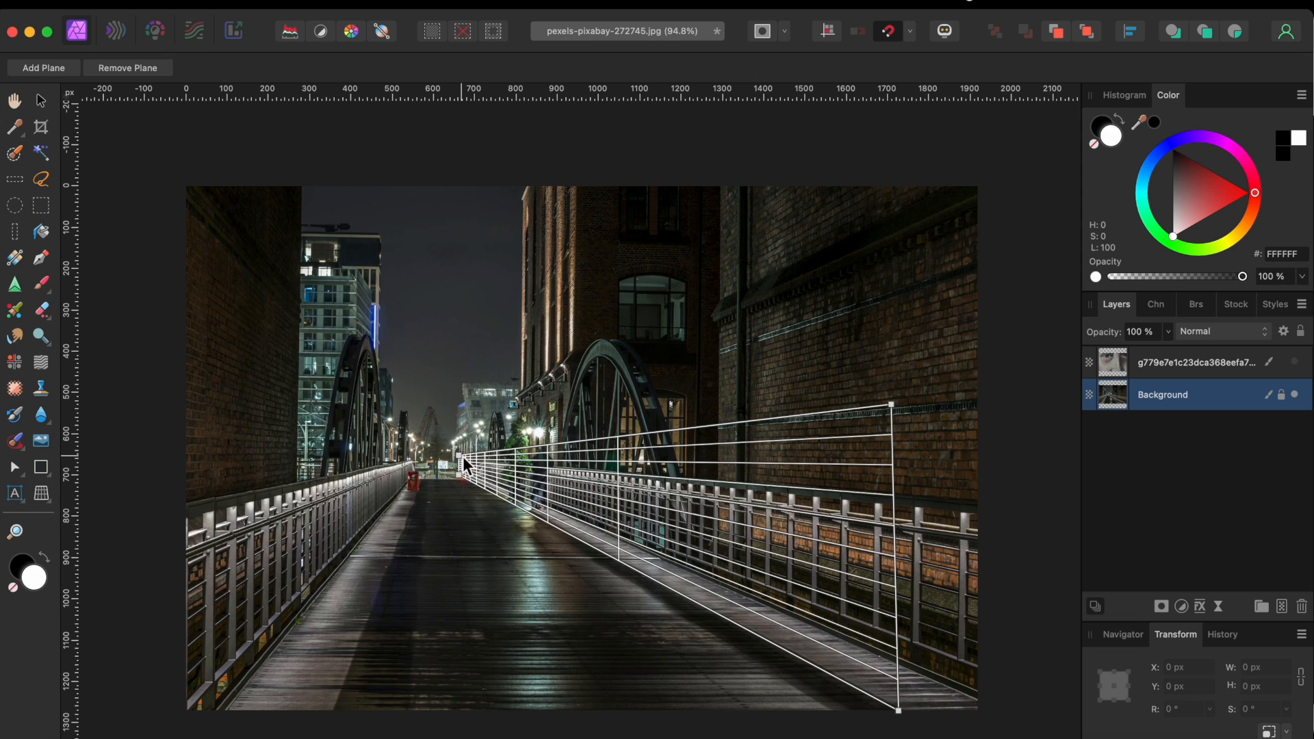
# Fine-tune the plane's near upper corner and both far corners so the grid matches the right-hand railing's perspective.
pyautogui.moveTo(892, 404)
pyautogui.mouseDown()
pyautogui.moveTo(895, 443)
pyautogui.moveTo(896, 404)
pyautogui.mouseUp()
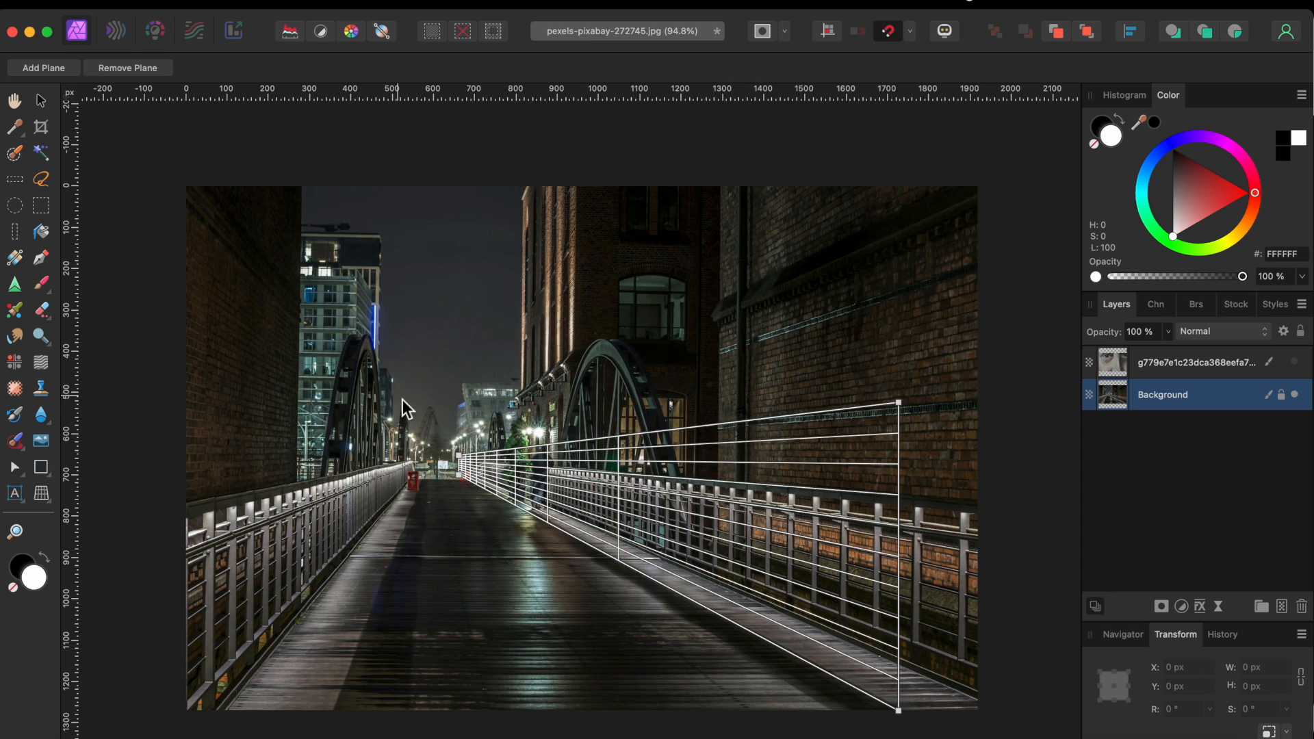
pyautogui.scroll(5, 483, 461)
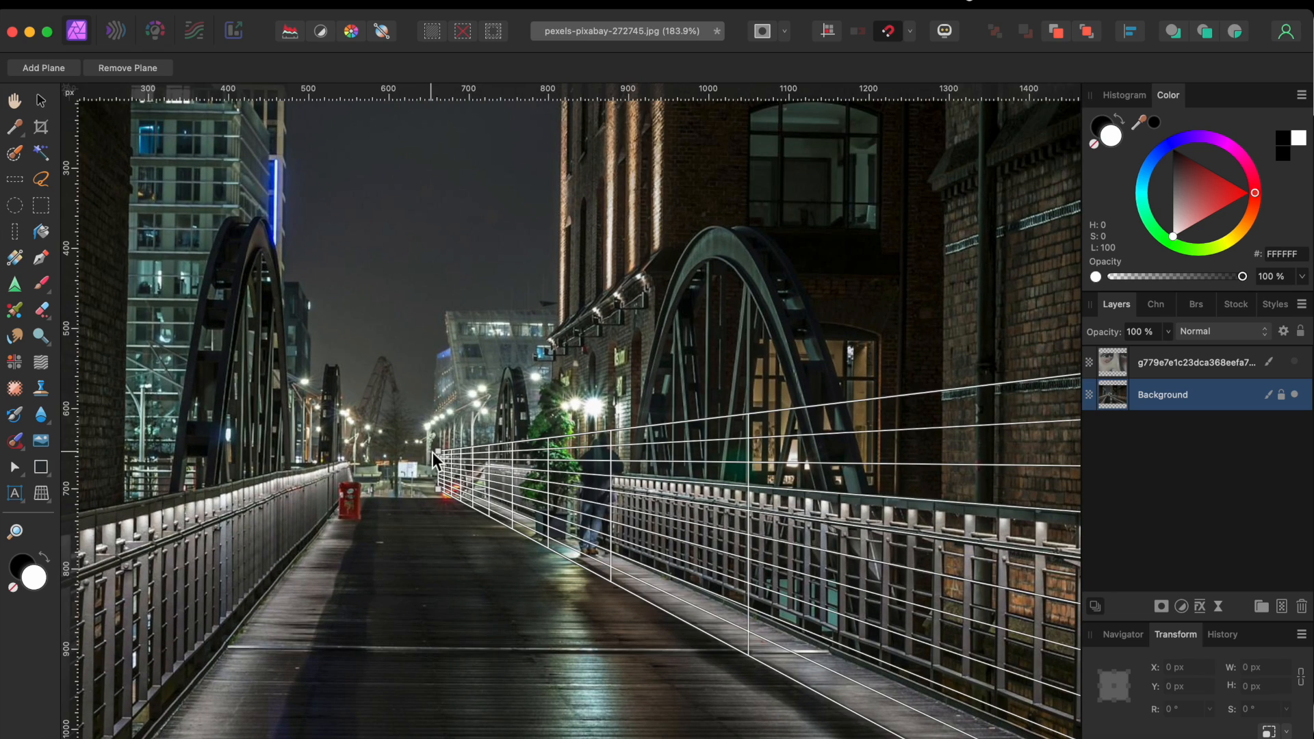
pyautogui.moveTo(438, 454); pyautogui.dragTo(438, 444)
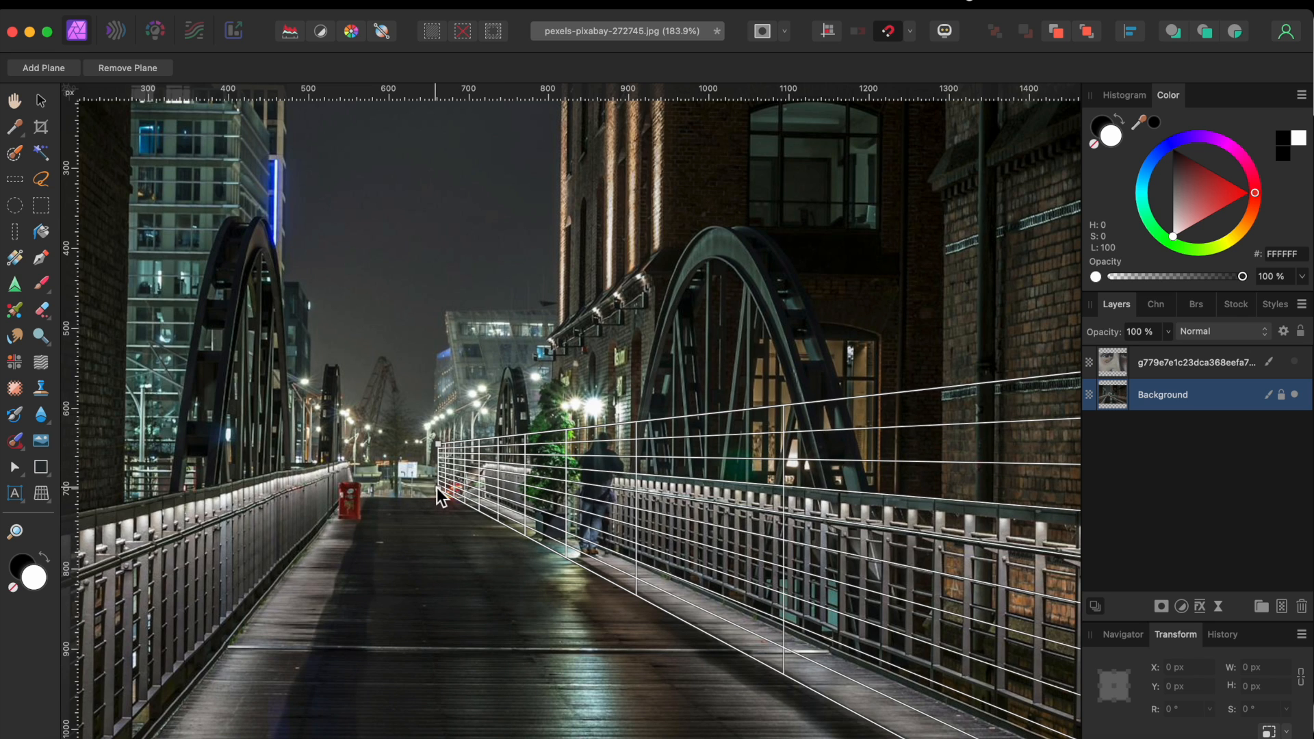
pyautogui.moveTo(436, 487); pyautogui.dragTo(437, 485)
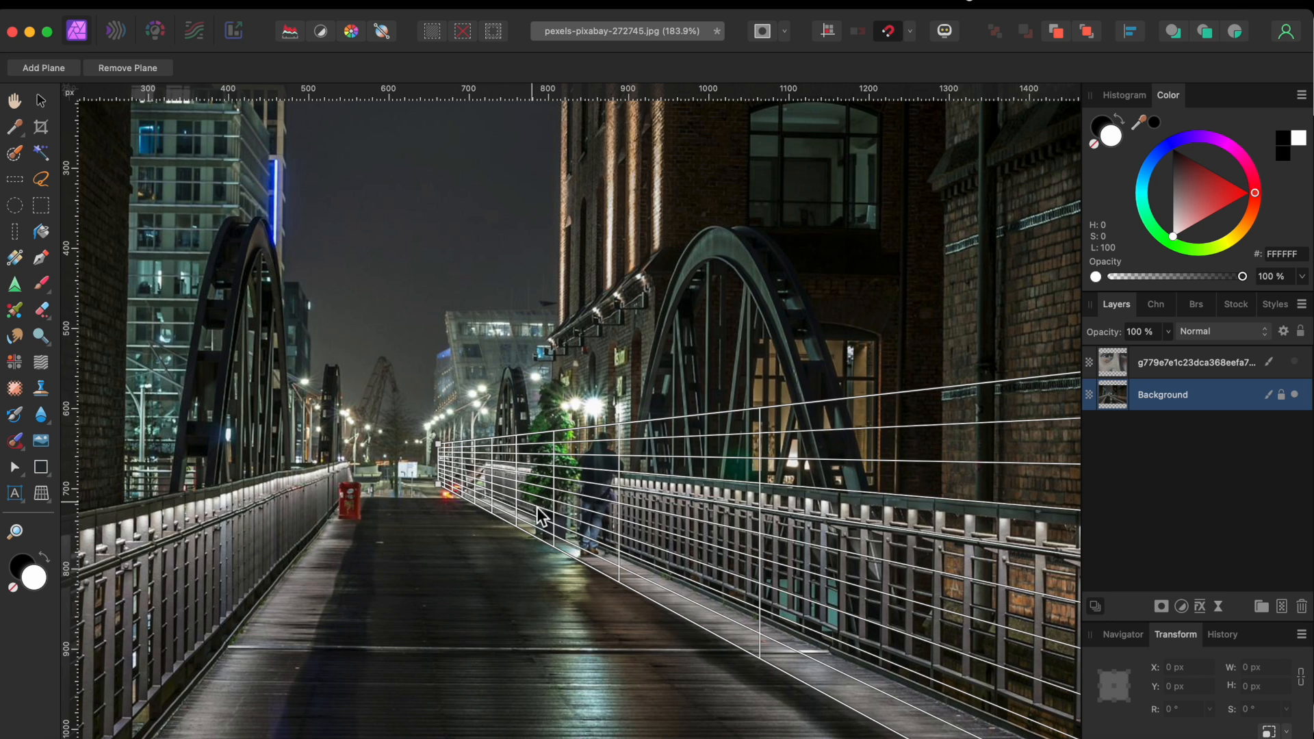
pyautogui.scroll(-2, 544, 521)
pyautogui.hscroll(2, 545, 521)
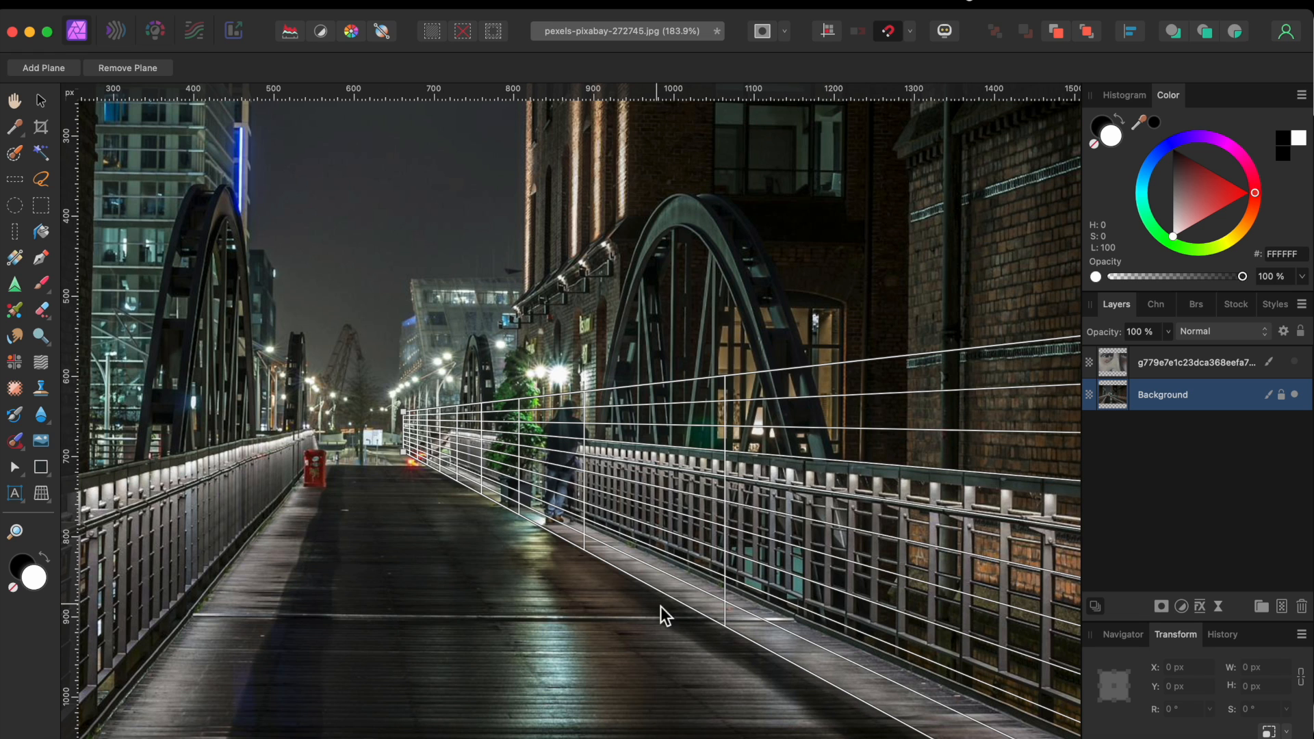
pyautogui.scroll(-2, 742, 644)
pyautogui.hscroll(3, 742, 644)
pyautogui.scroll(-2, 735, 646)
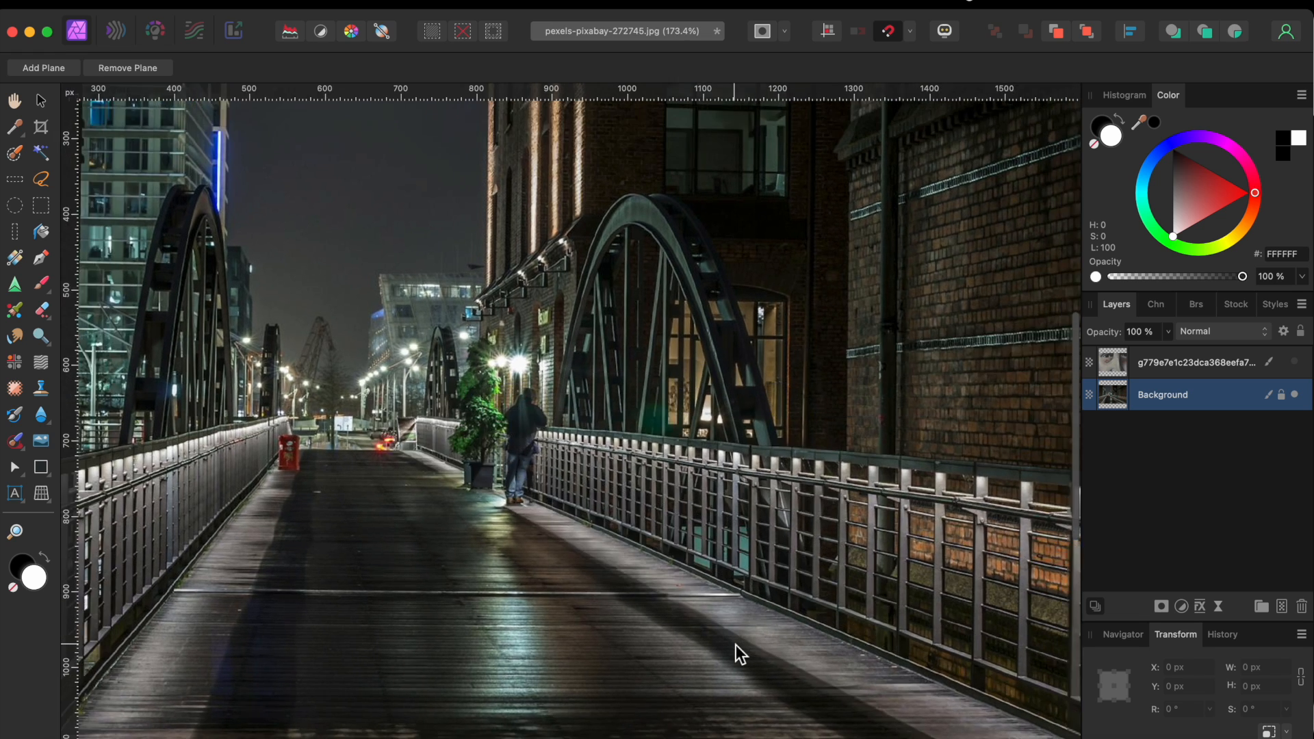
pyautogui.scroll(-3, 736, 646)
pyautogui.hscroll(3, 735, 644)
pyautogui.press('super+0')
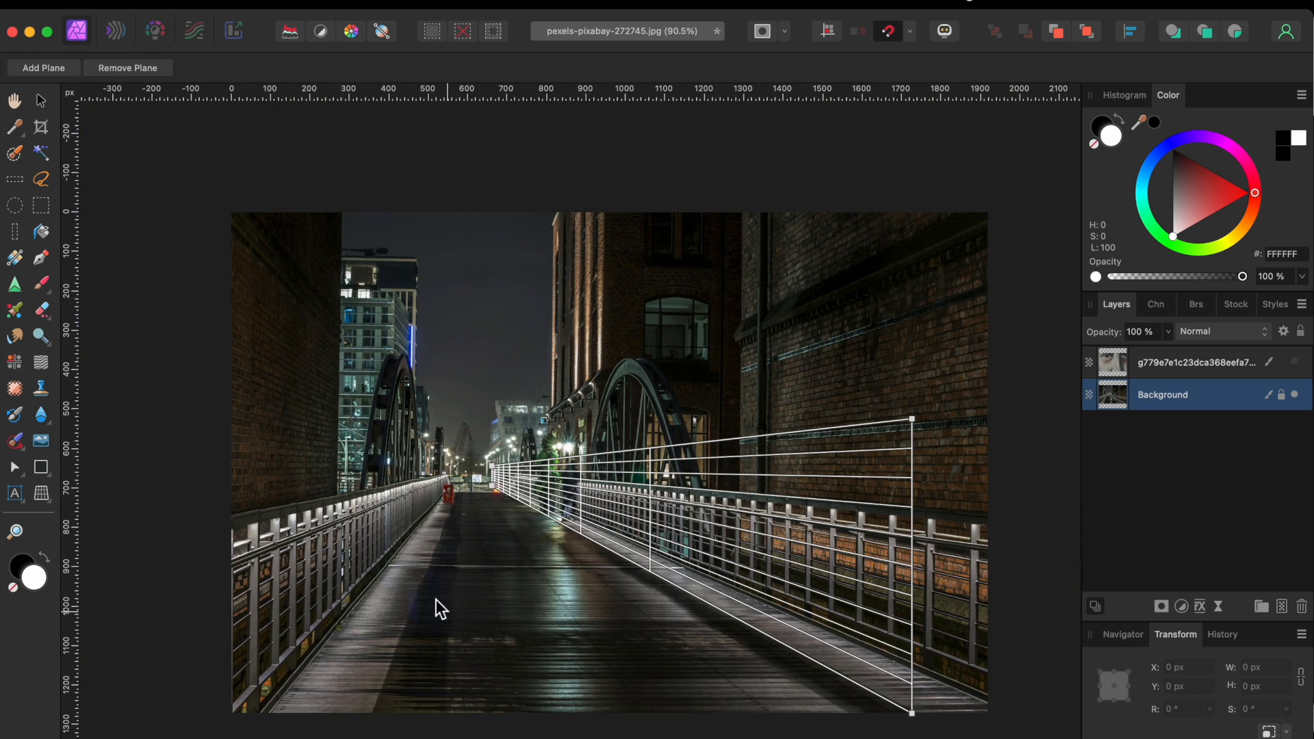
# Use the Patch tool on the flattened railing view to replace the outlined man with the neighbouring railing, then deselect.
pyautogui.click(16, 393)
pyautogui.hscroll(3, 740, 556)
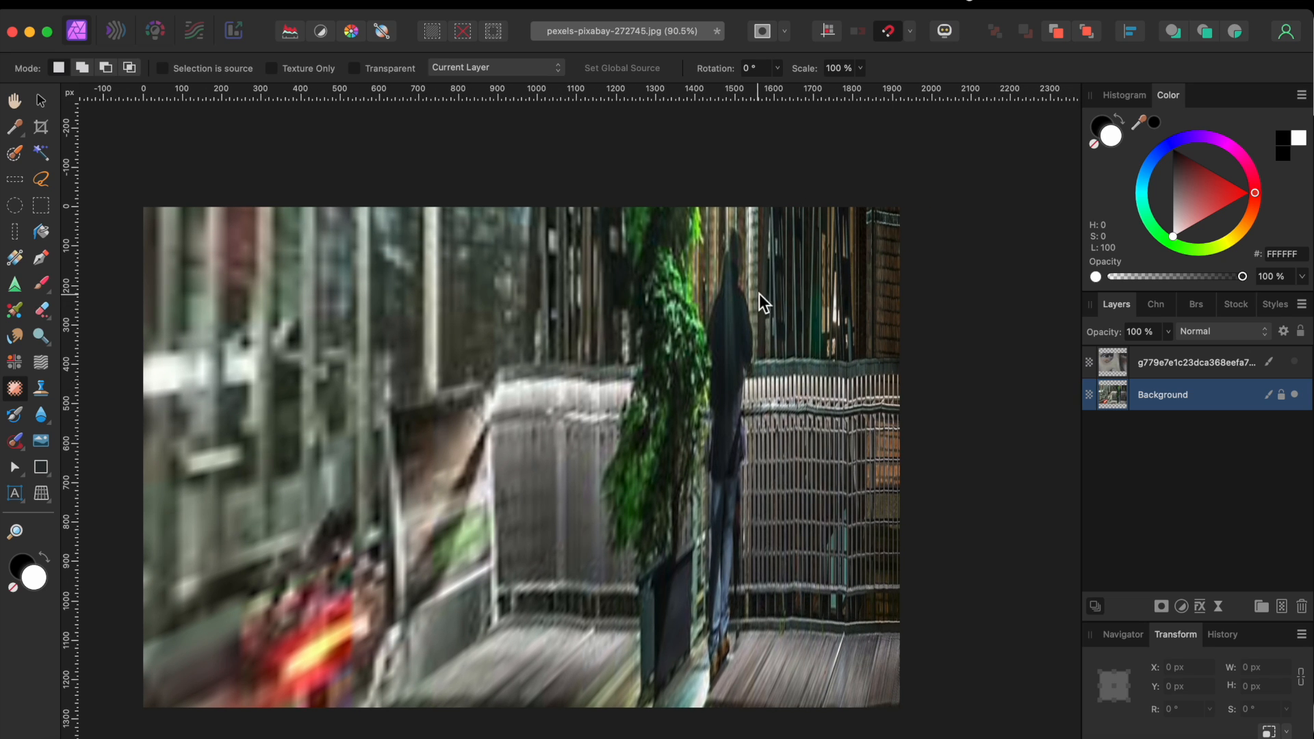
pyautogui.moveTo(717, 247)
pyautogui.mouseDown()
pyautogui.moveTo(691, 542)
pyautogui.moveTo(719, 666)
pyautogui.moveTo(738, 667)
pyautogui.moveTo(754, 626)
pyautogui.moveTo(758, 495)
pyautogui.moveTo(800, 481)
pyautogui.moveTo(800, 447)
pyautogui.mouseUp()
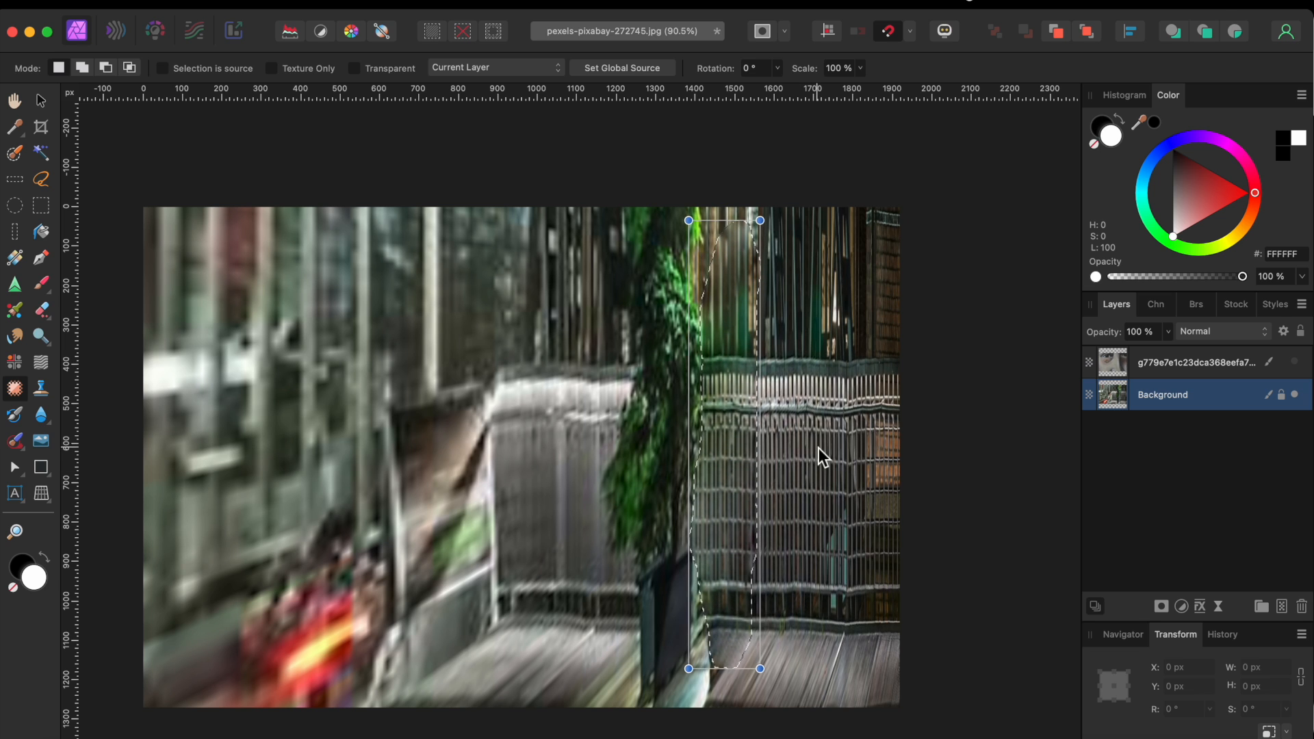
pyautogui.press('super+d')
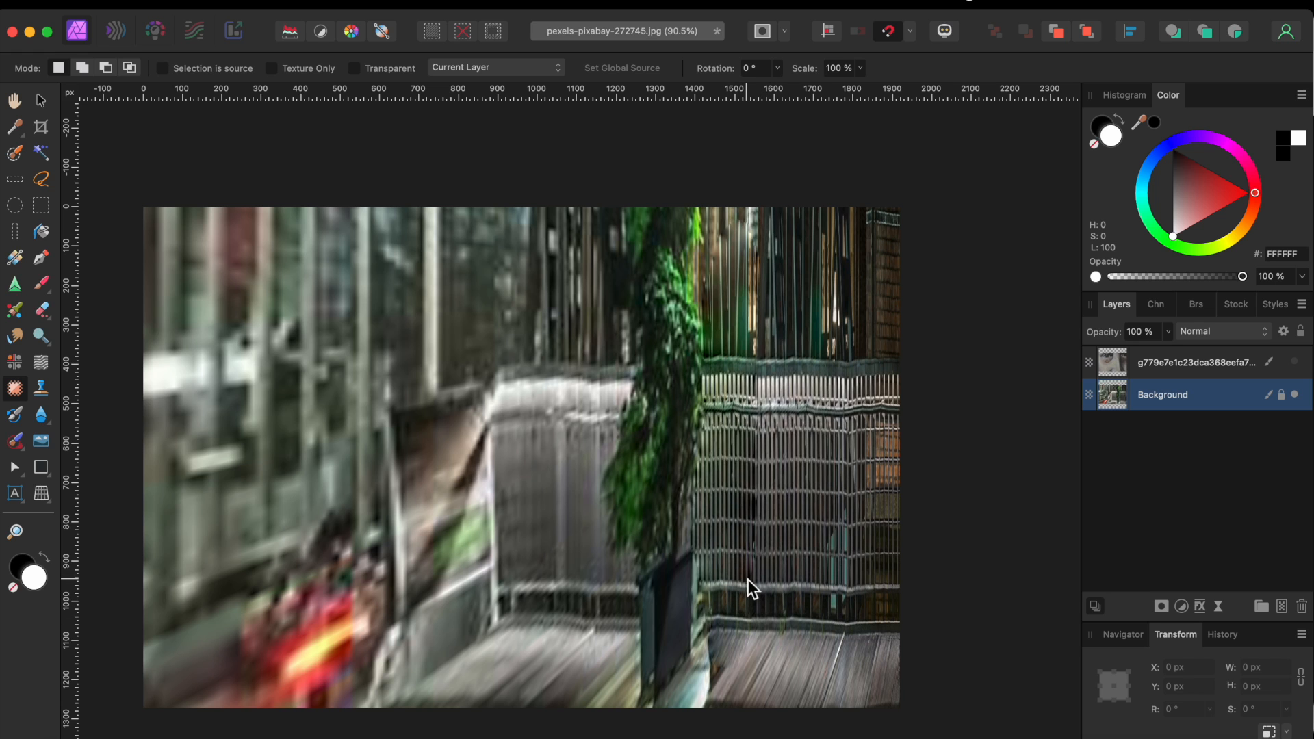
# Remove the live projection from the Background layer to return to the normal bridge view.
pyautogui.scroll(-3, 747, 579)
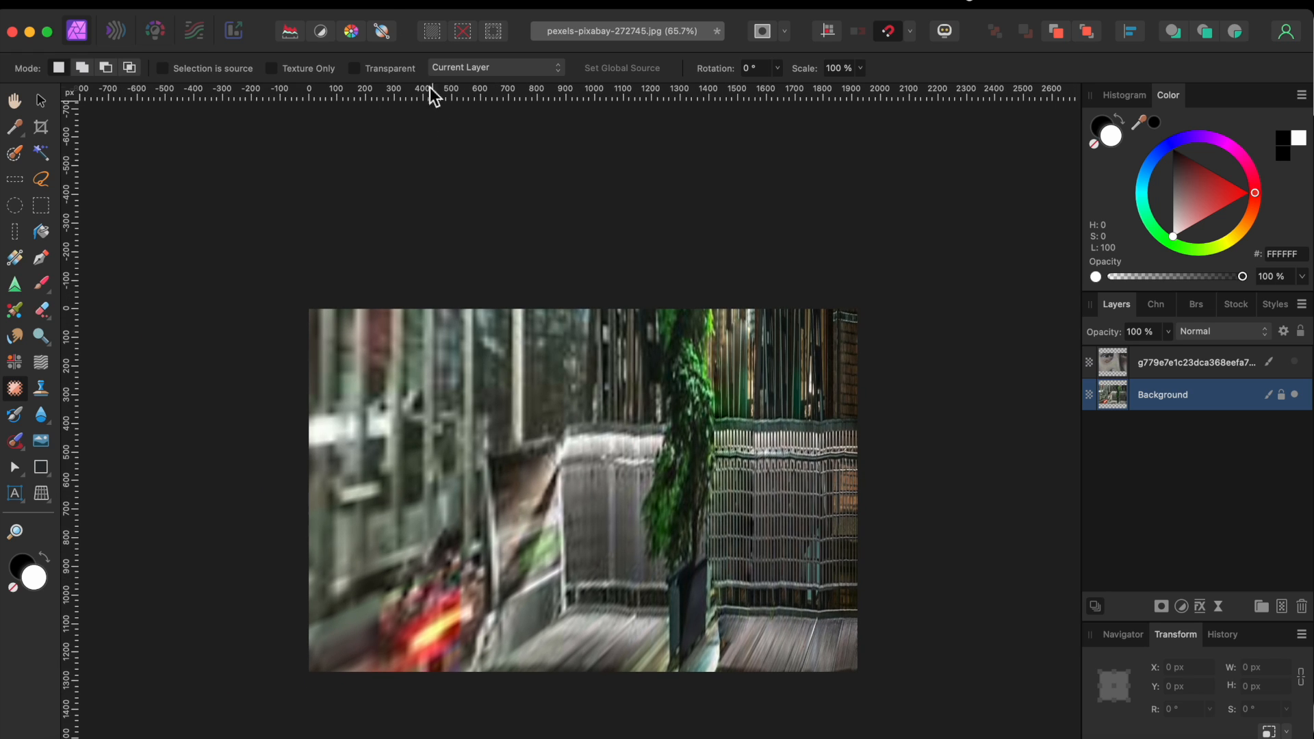
pyautogui.click(381, 5)
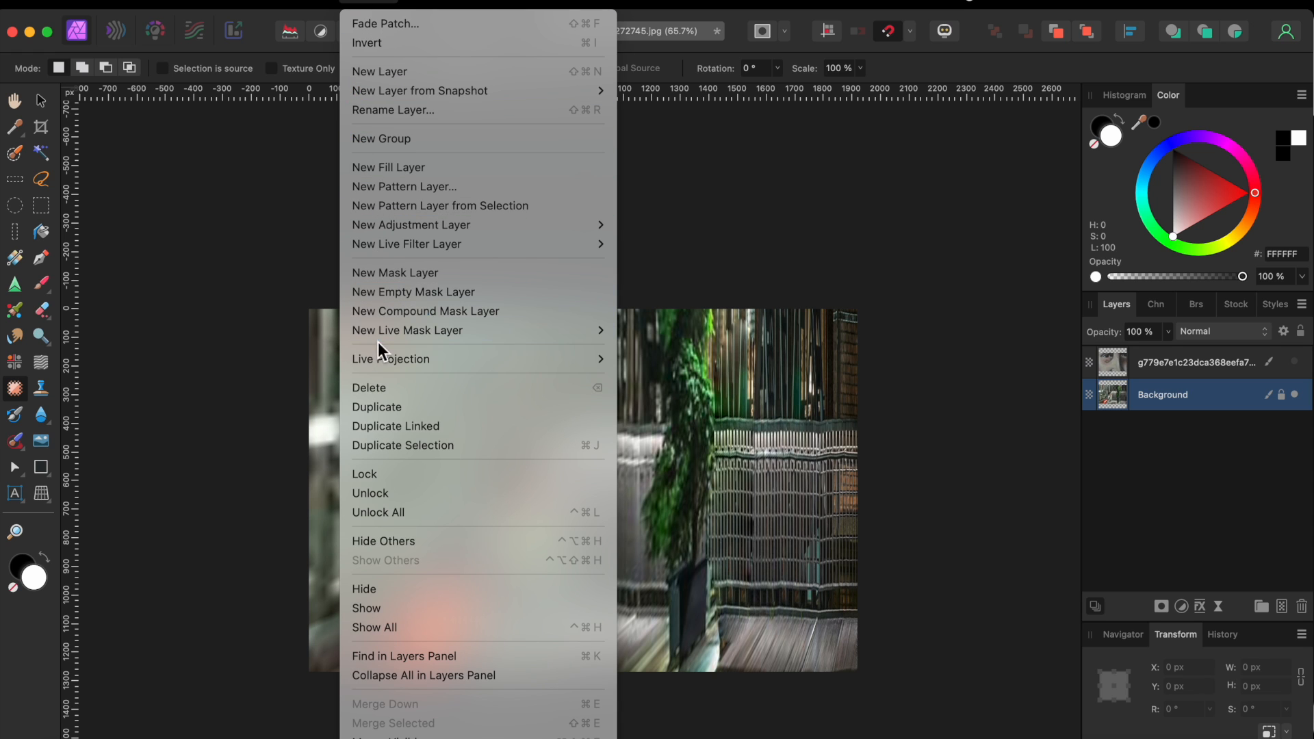
pyautogui.moveTo(381, 355)
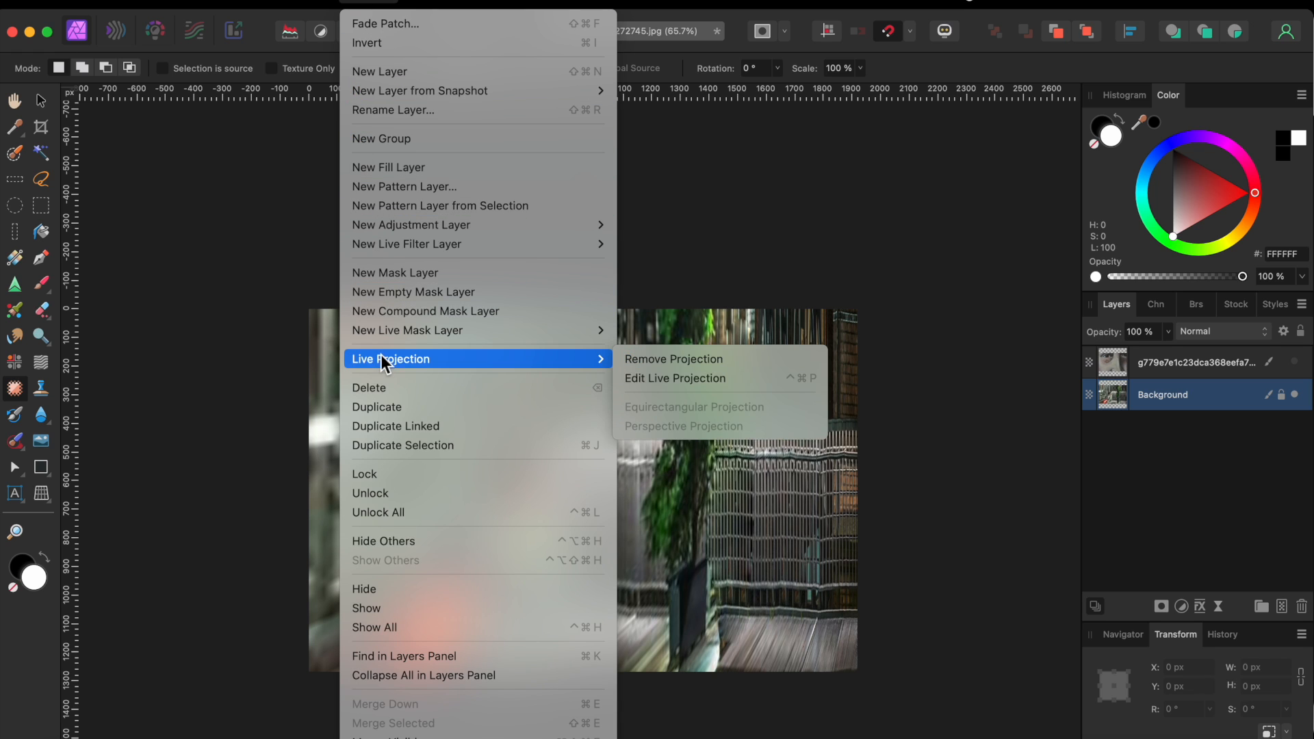
pyautogui.click(660, 361)
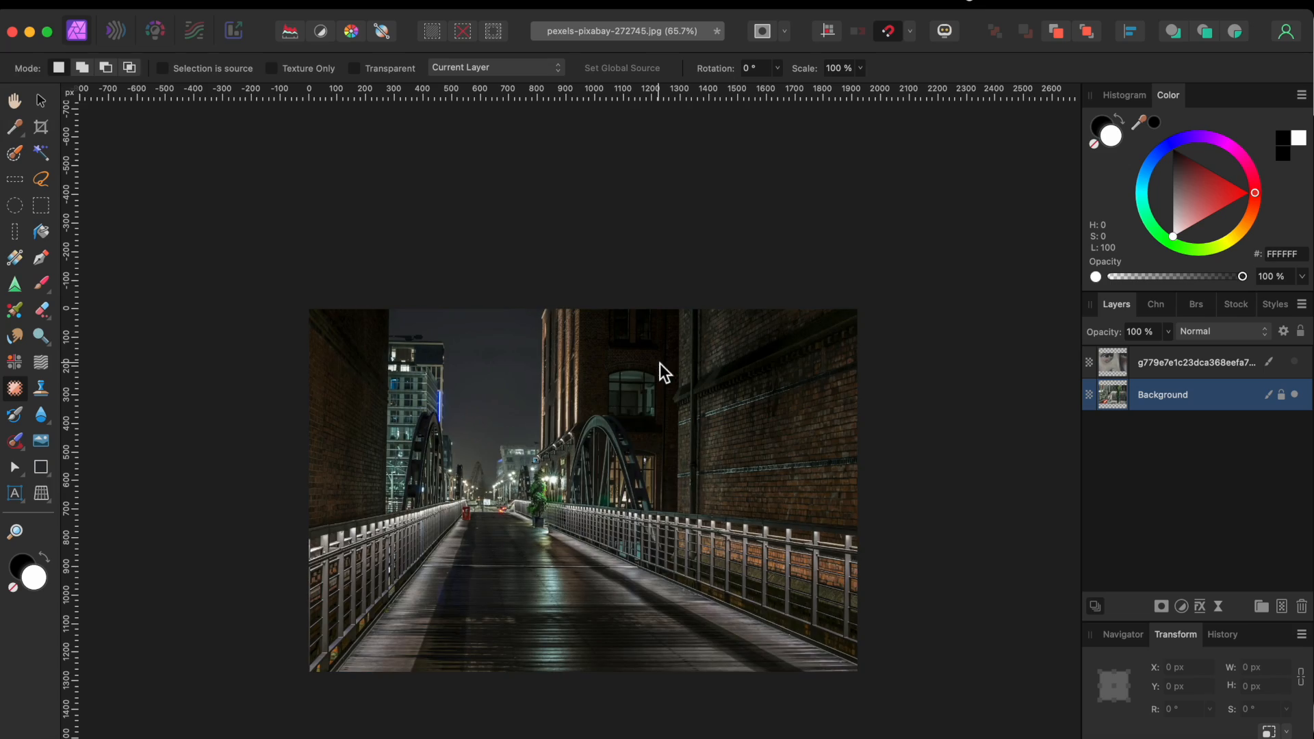
# Clone out the leftovers on the deck beside the potted plant's base with the Clone Brush reduced to about 11.8 px wide.
pyautogui.scroll(10, 543, 532)
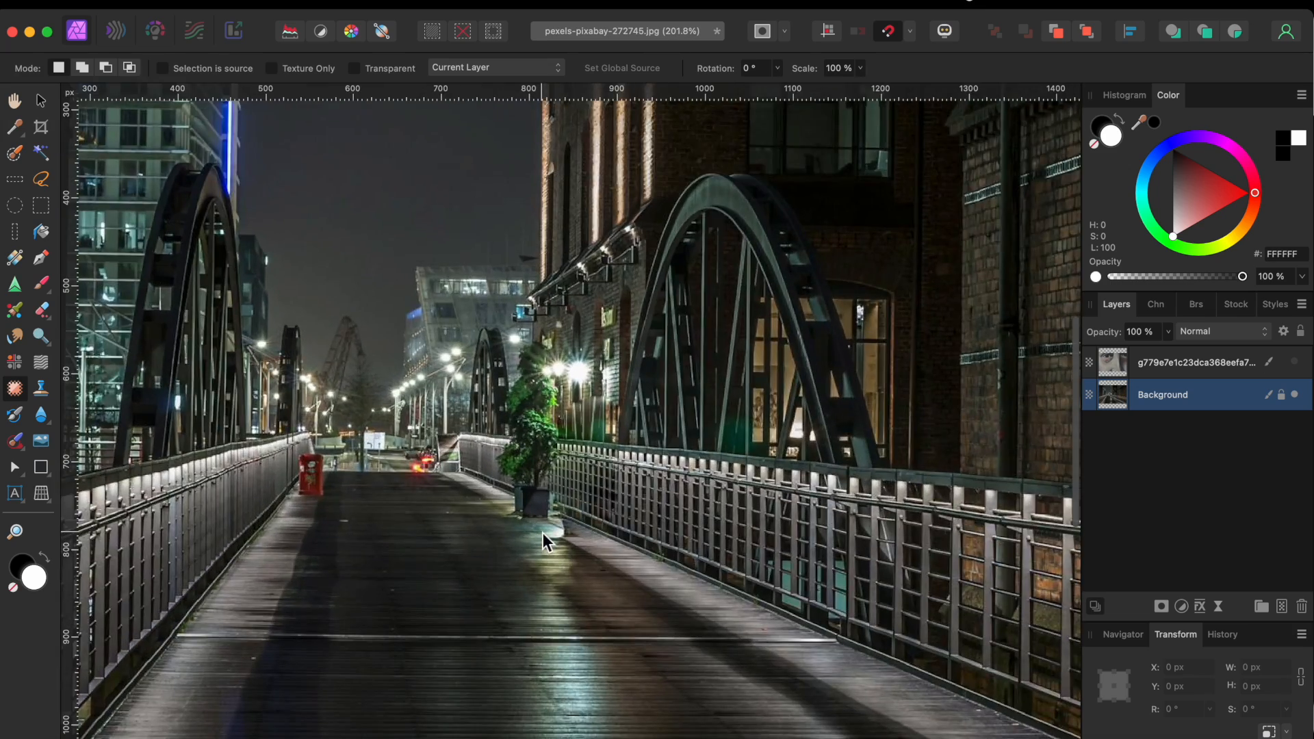
pyautogui.press('c')
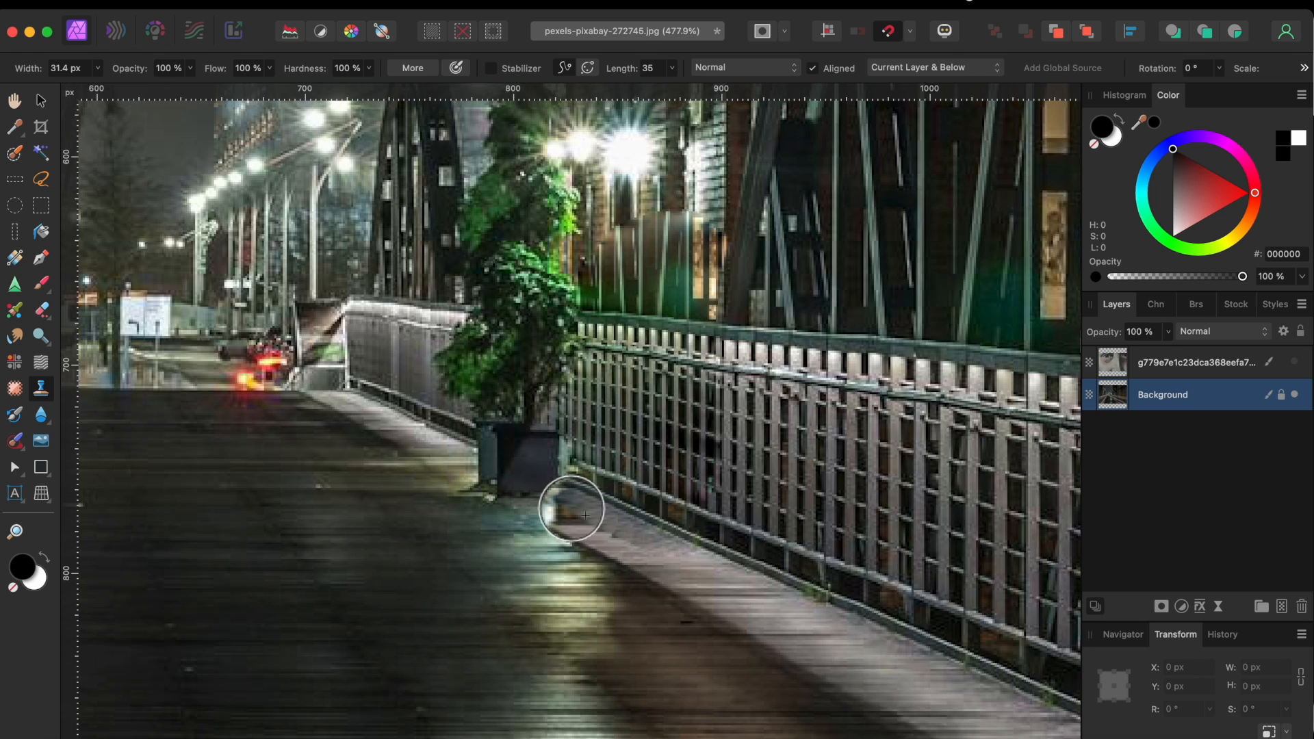
pyautogui.press('[')
pyautogui.press('[')
pyautogui.press('[')
pyautogui.press('[')
pyautogui.press('[')
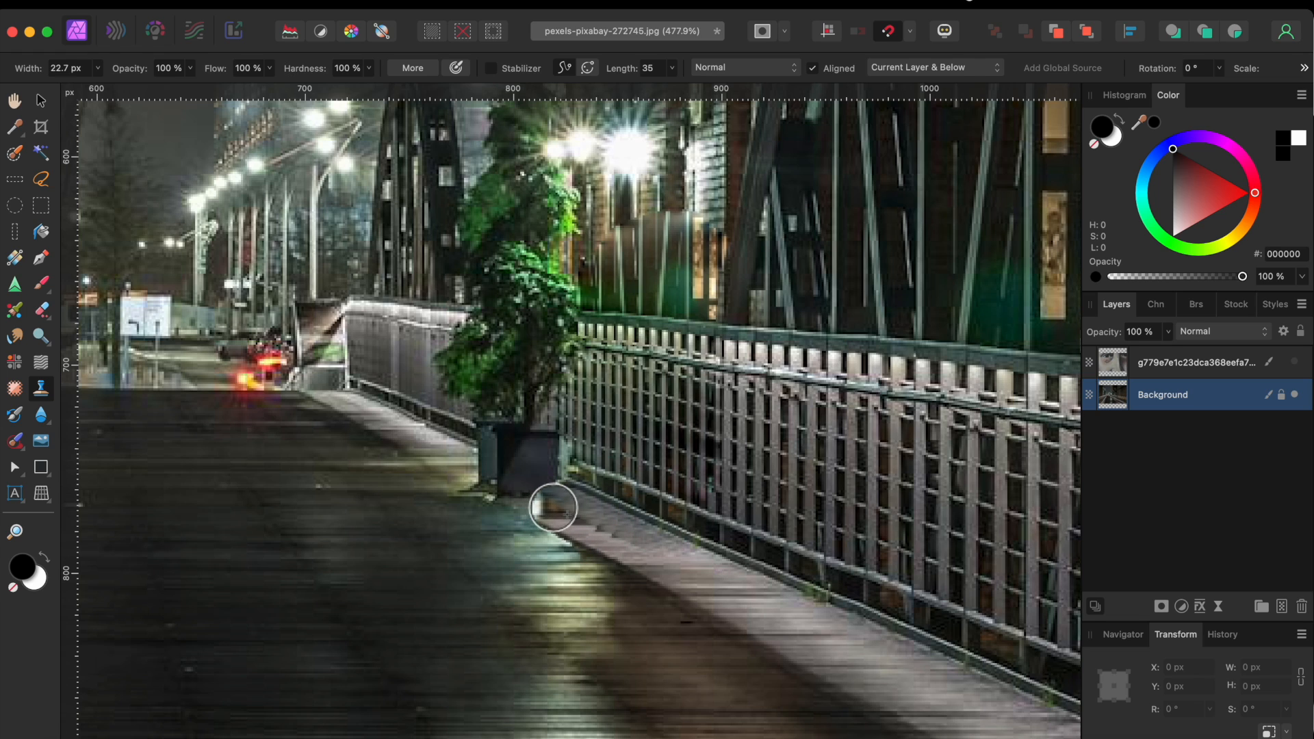
pyautogui.press('[')
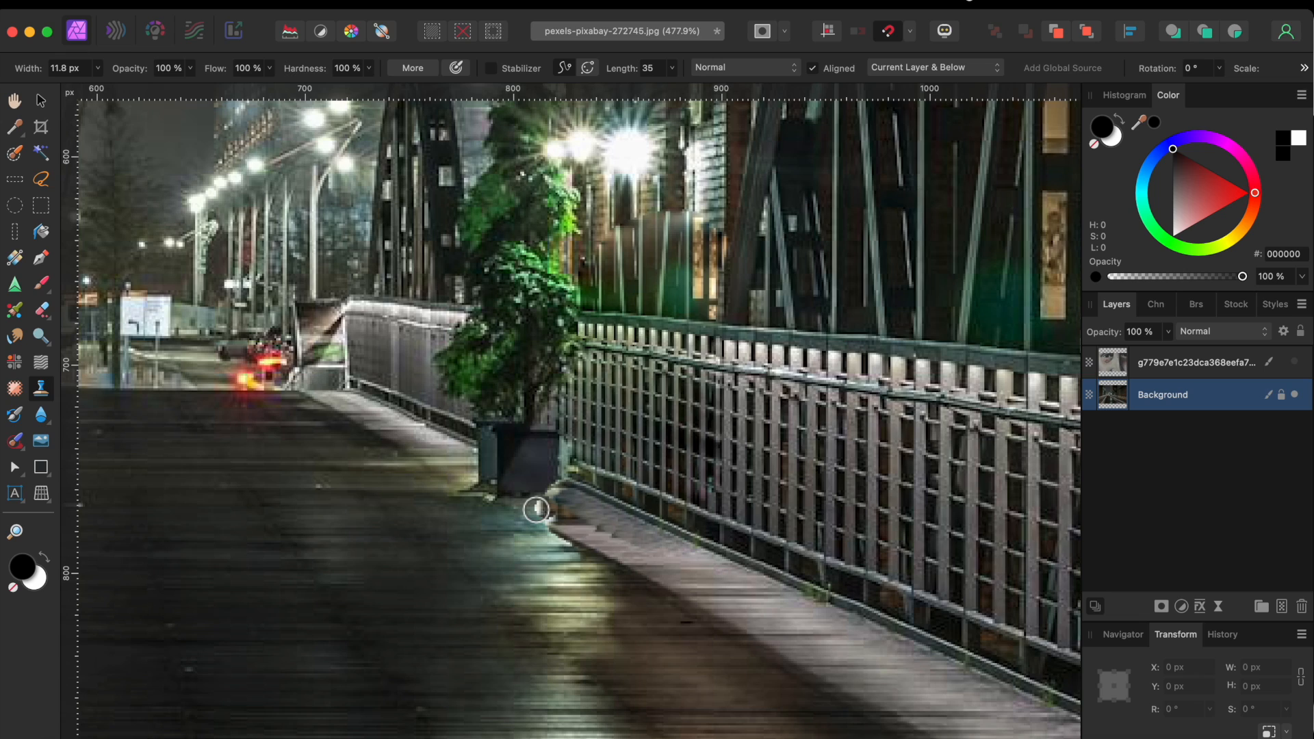
# Show the hidden face image layer and move it onto the right-hand brick wall at about X 1326 px, Y 251 px.
pyautogui.click(41, 100)
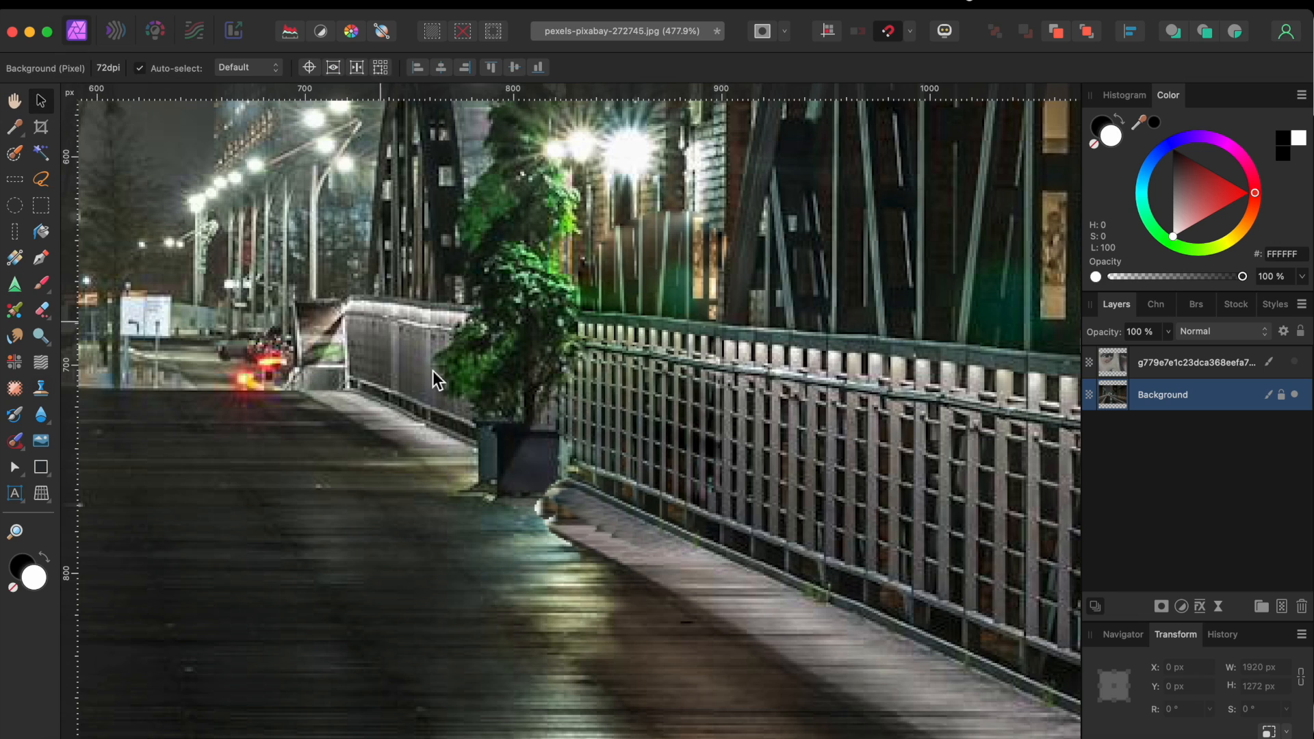
pyautogui.scroll(-10, 486, 421)
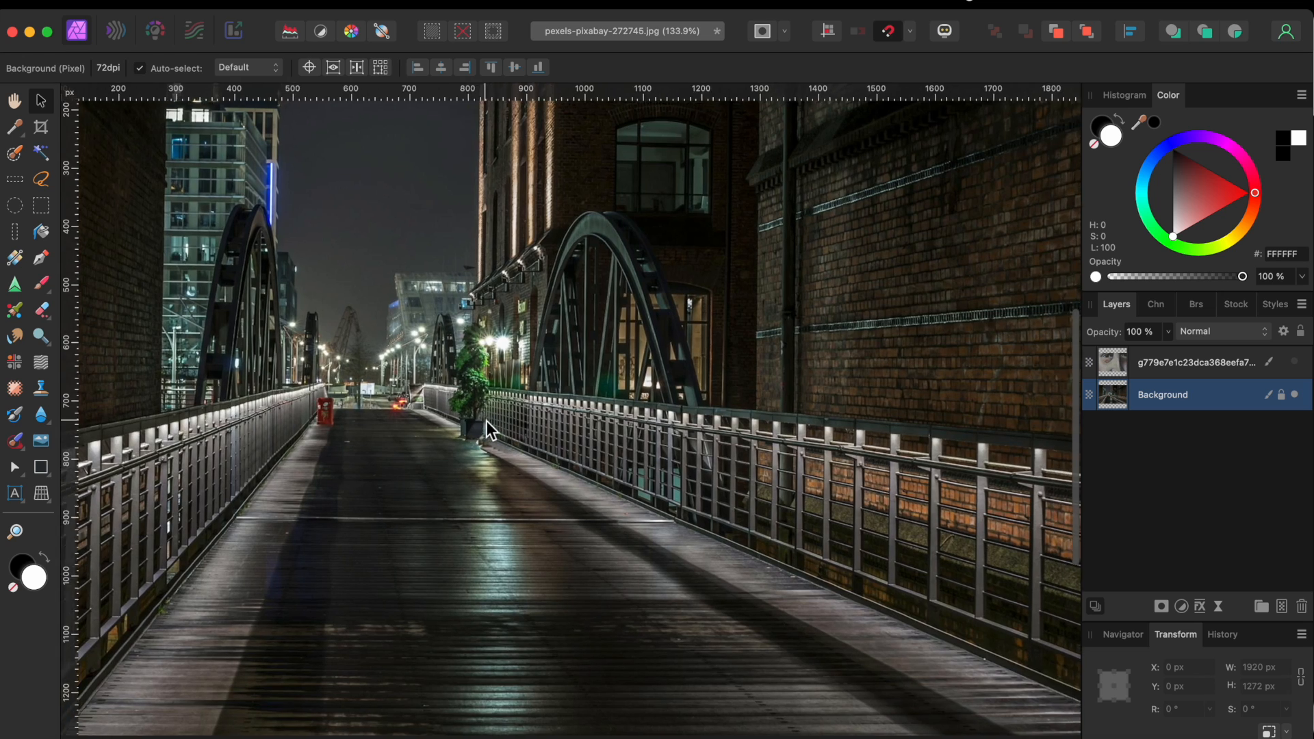
pyautogui.scroll(-4, 487, 422)
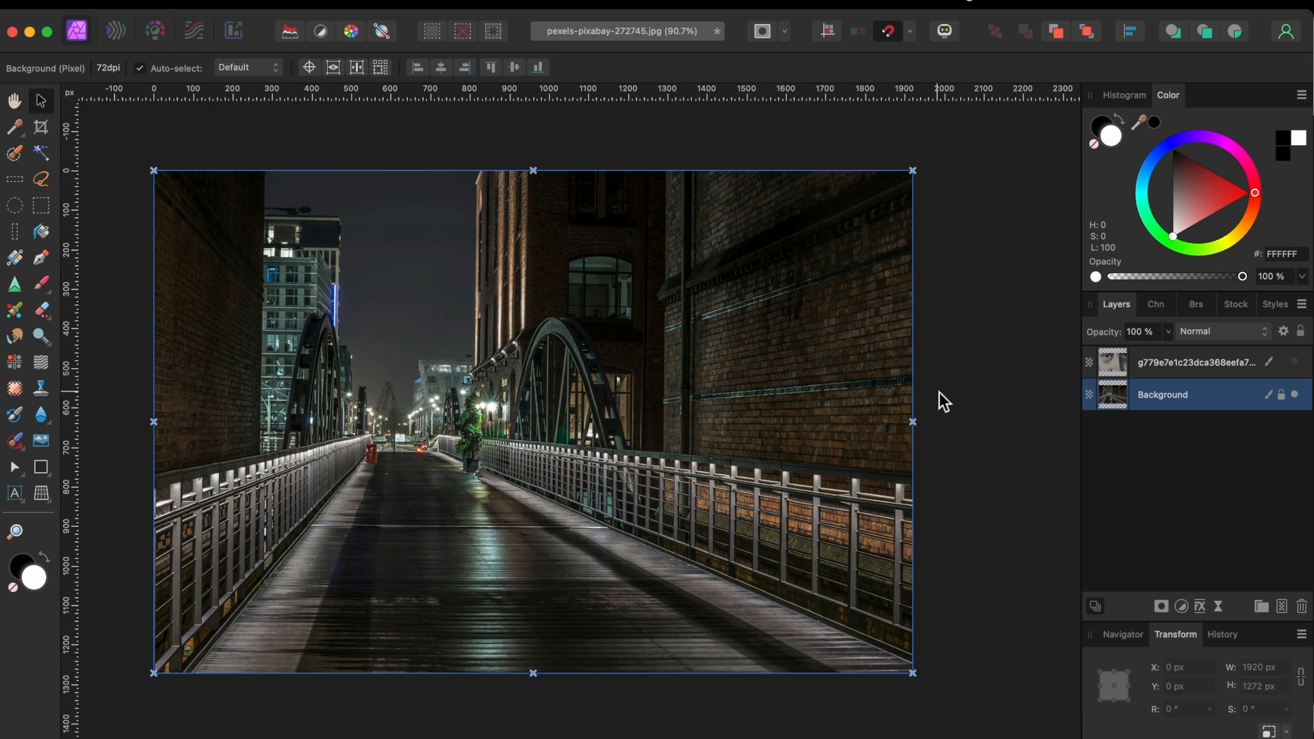
pyautogui.click(1185, 362)
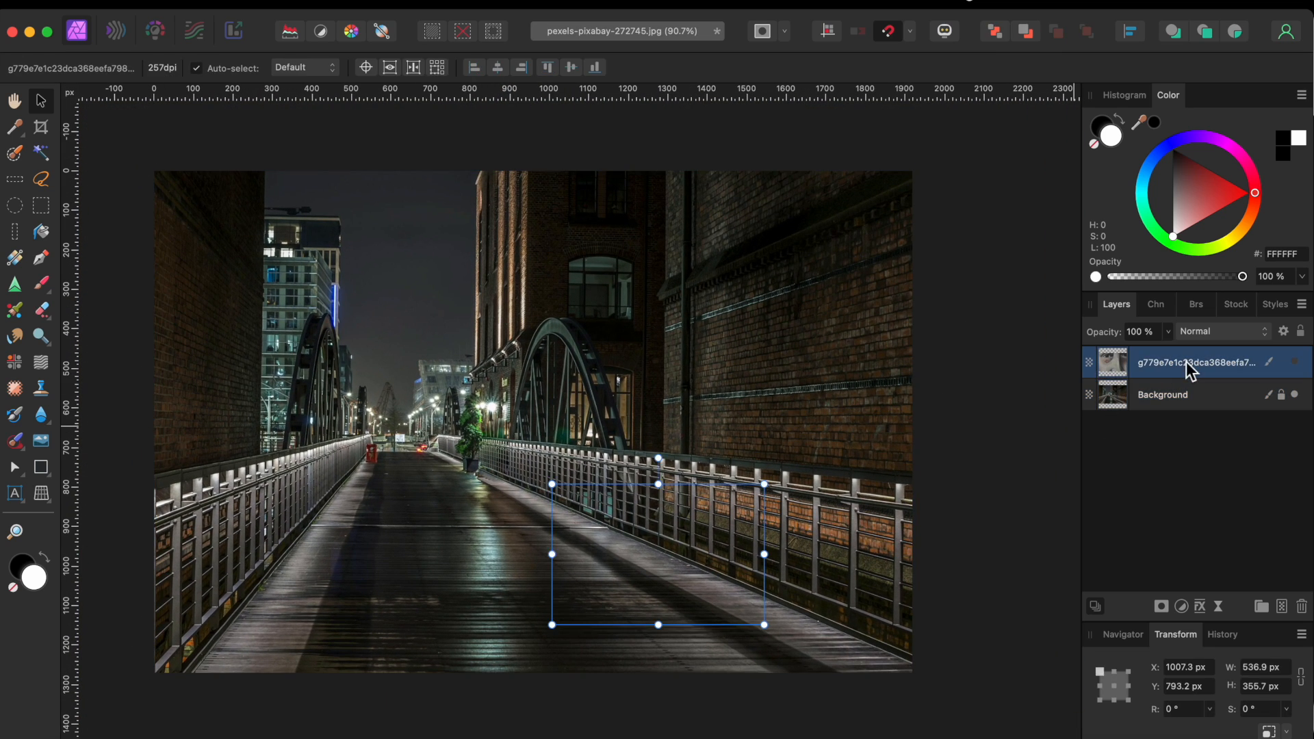
pyautogui.click(1295, 362)
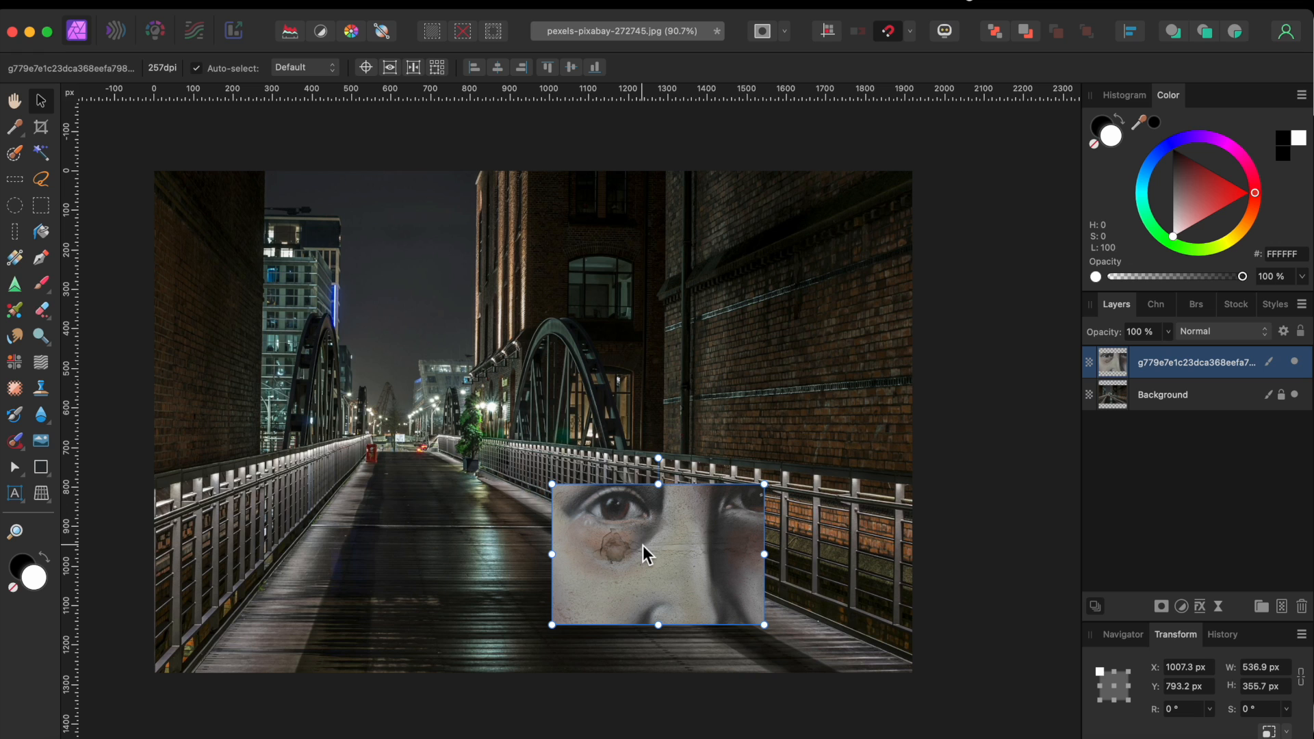
pyautogui.moveTo(693, 546); pyautogui.dragTo(820, 333)
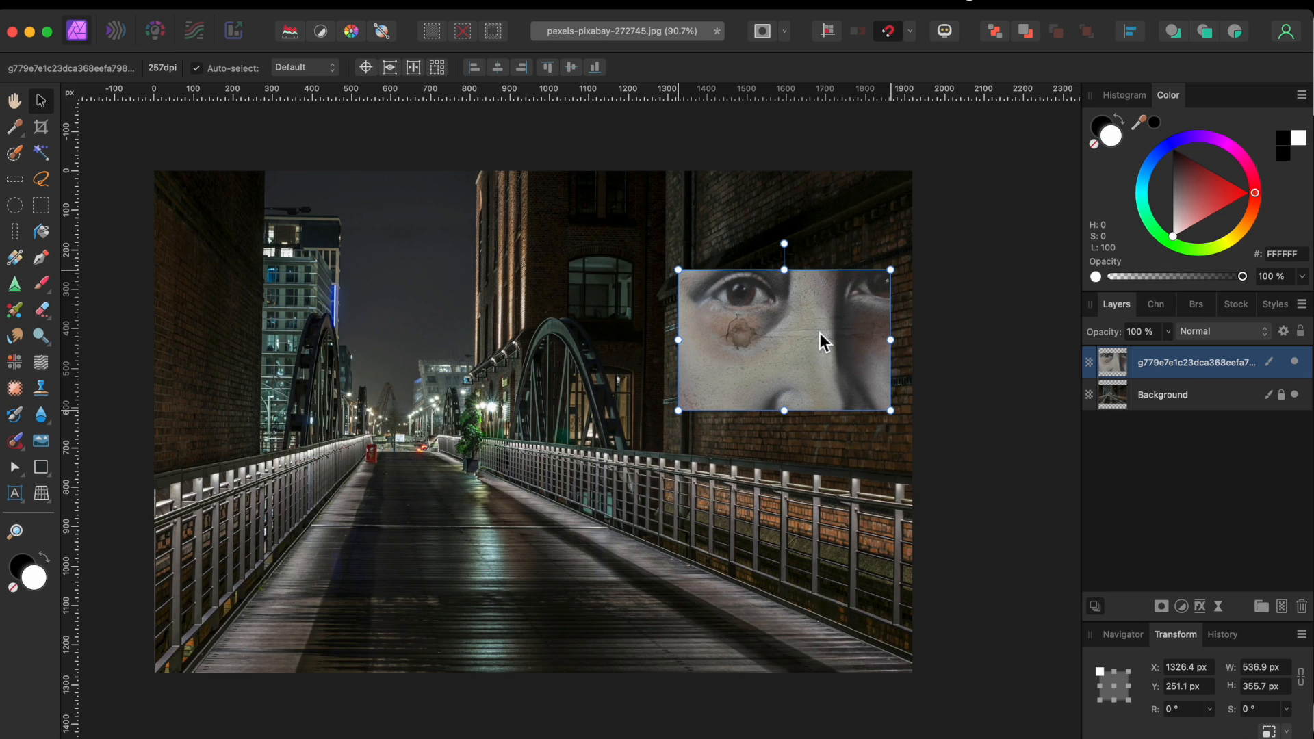
# Scale the face image down proportionally to about 523.5 × 346.9 px.
pyautogui.scroll(5, 894, 422)
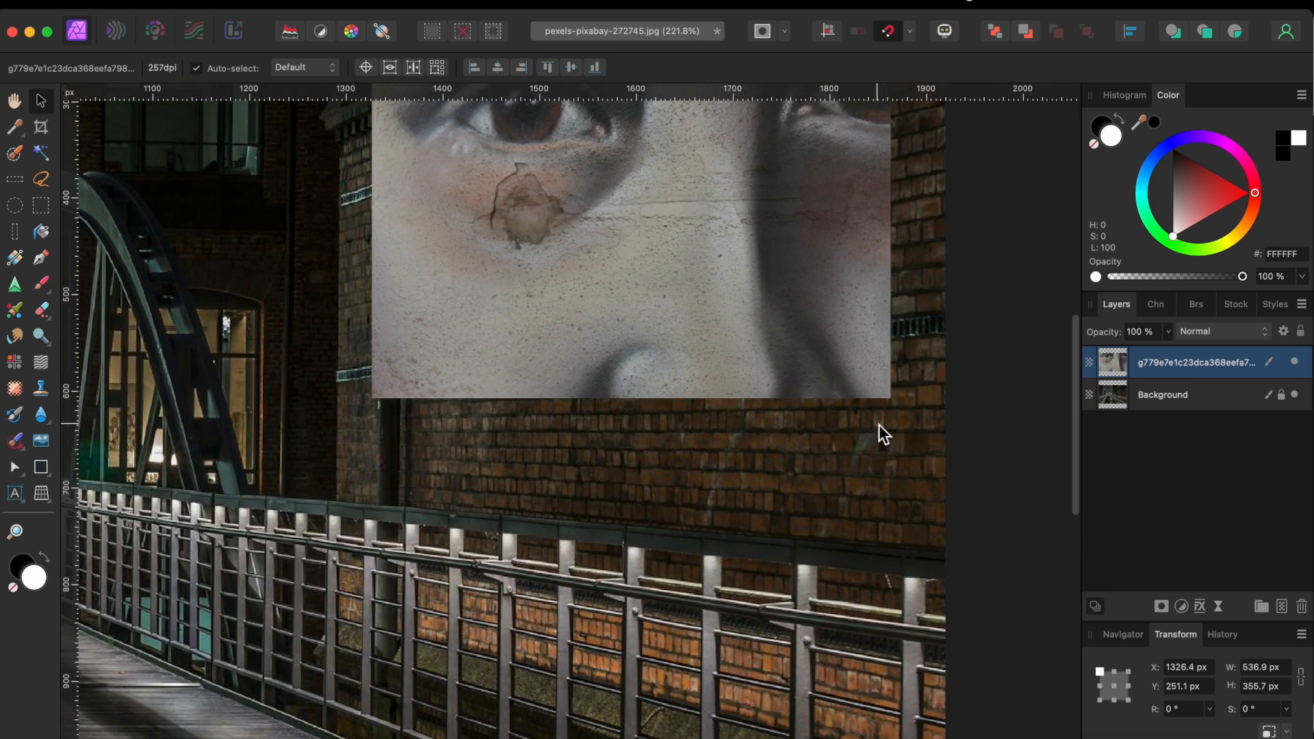
pyautogui.moveTo(894, 403); pyautogui.dragTo(881, 396)
pyautogui.scroll(1, 891, 380)
pyautogui.scroll(-3, 891, 380)
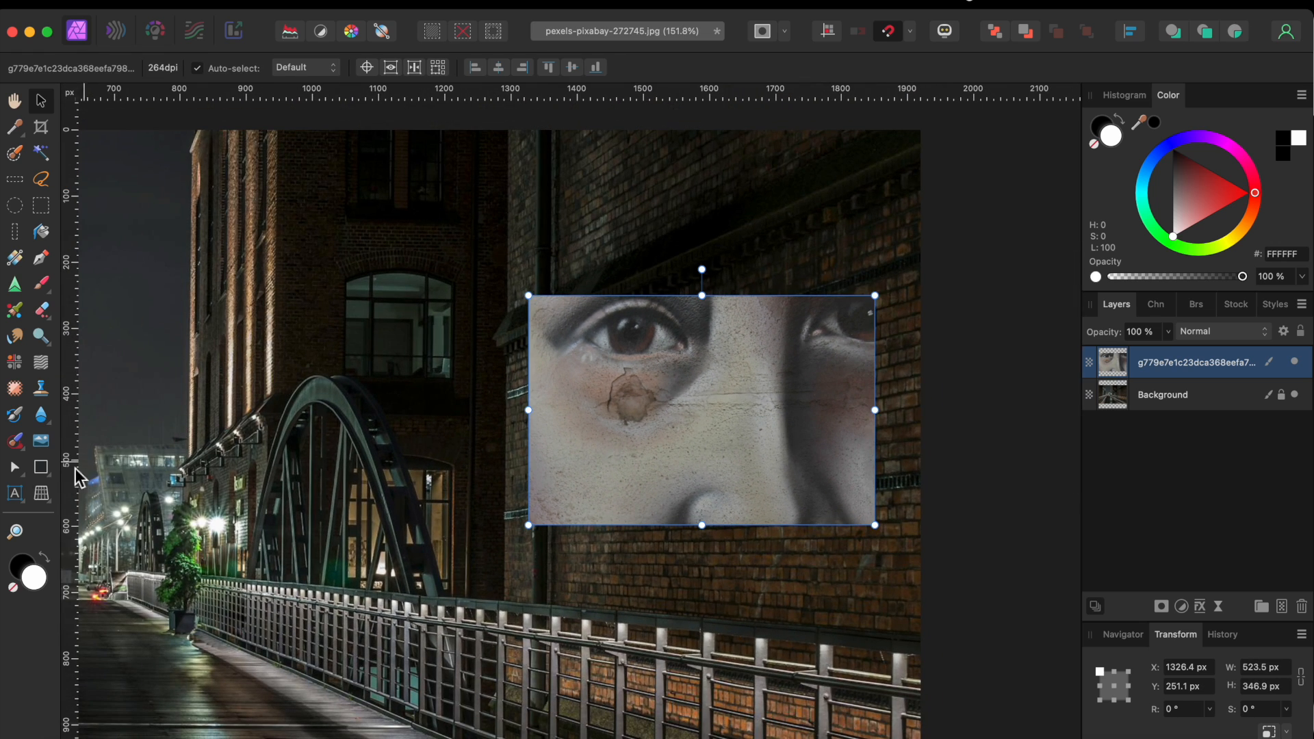
# Apply a single-plane perspective to the face image, shortening its far edge to follow the brick wall's angle and lowering its bottom edge slightly.
pyautogui.click(42, 495)
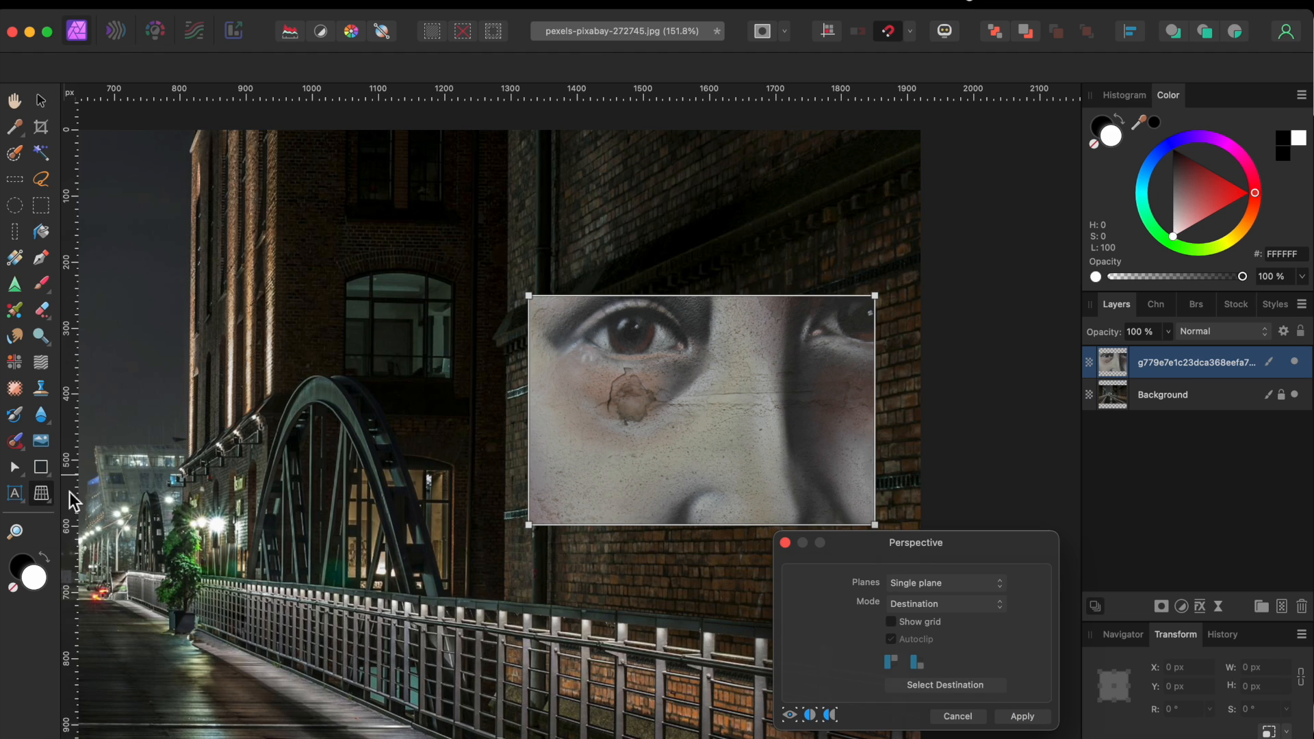
pyautogui.moveTo(531, 297); pyautogui.dragTo(584, 390)
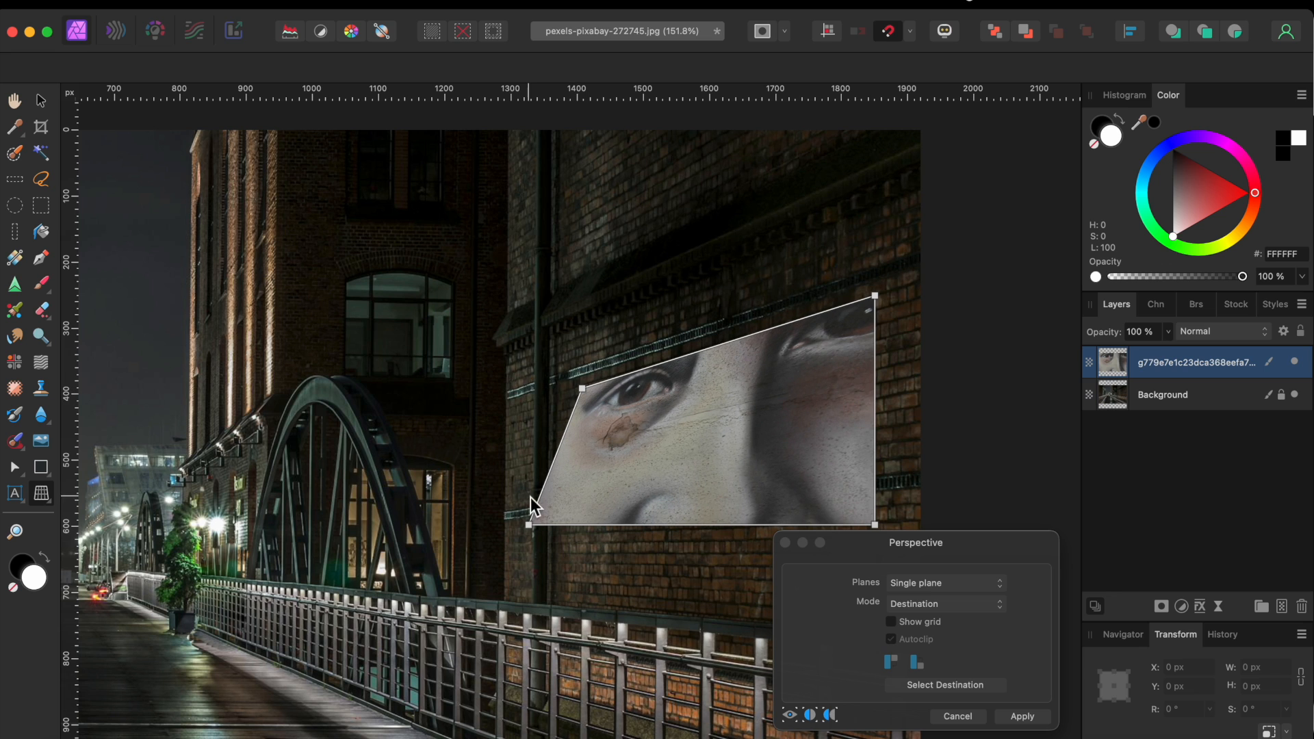
pyautogui.moveTo(532, 525); pyautogui.dragTo(584, 524)
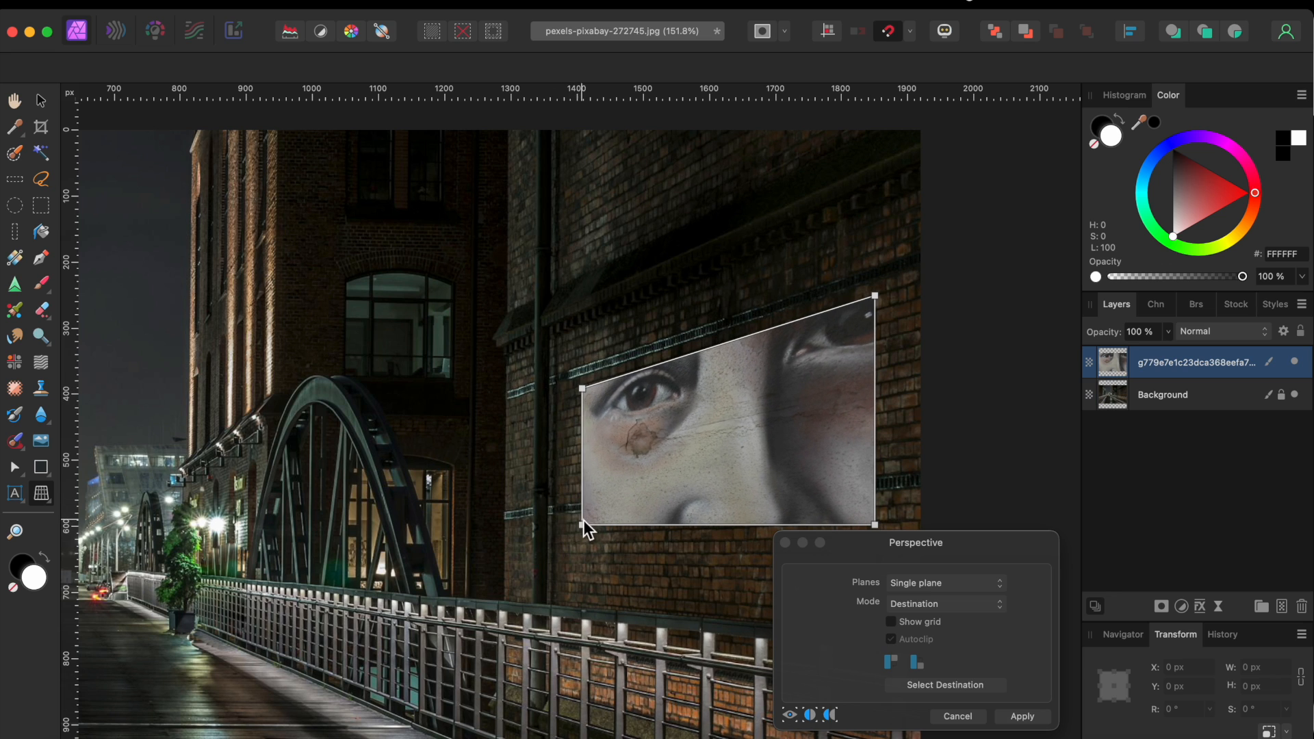
pyautogui.moveTo(969, 542); pyautogui.dragTo(318, 513)
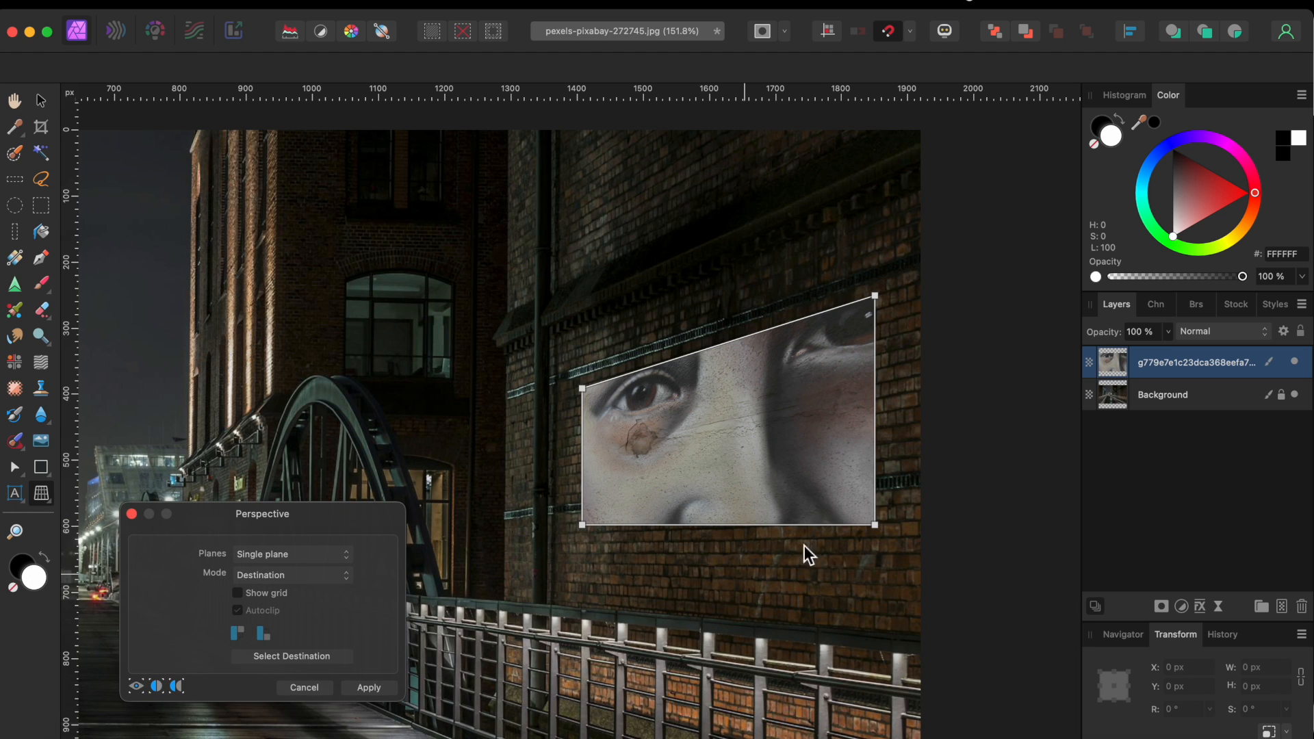
pyautogui.moveTo(584, 529); pyautogui.dragTo(583, 536)
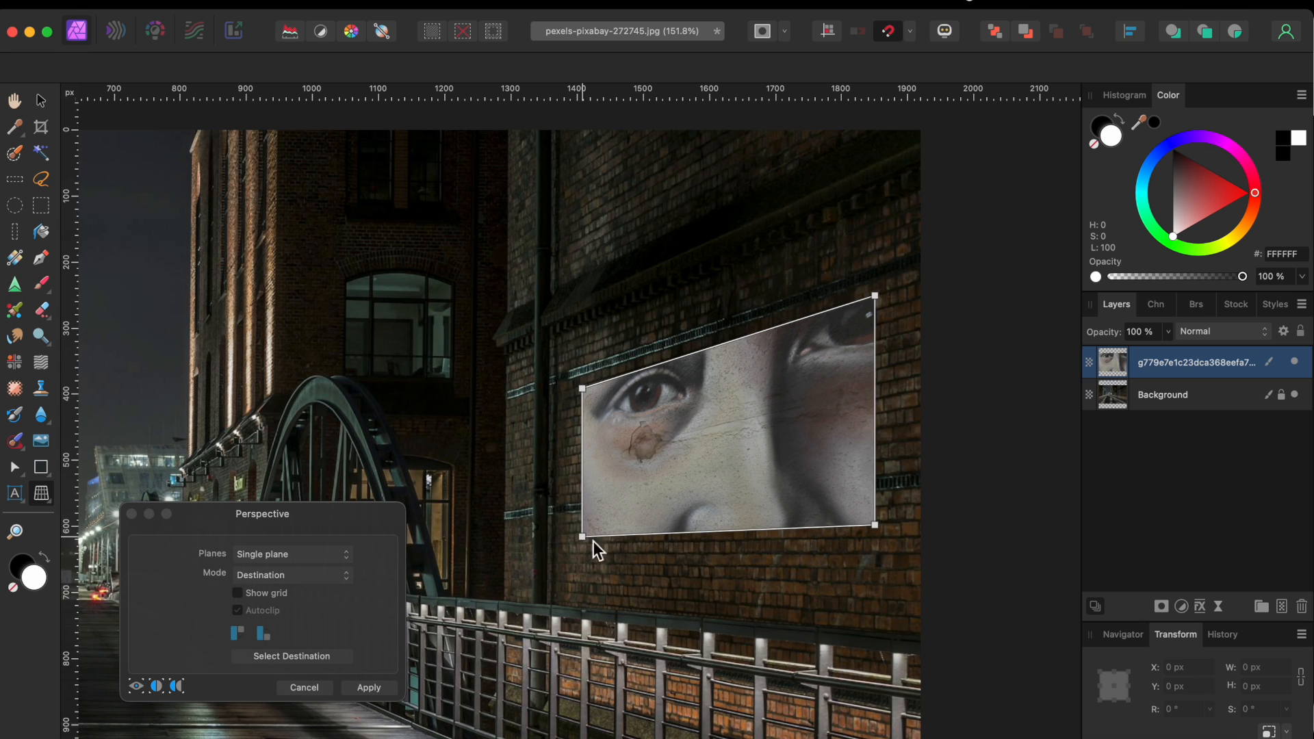
pyautogui.moveTo(874, 531); pyautogui.dragTo(874, 534)
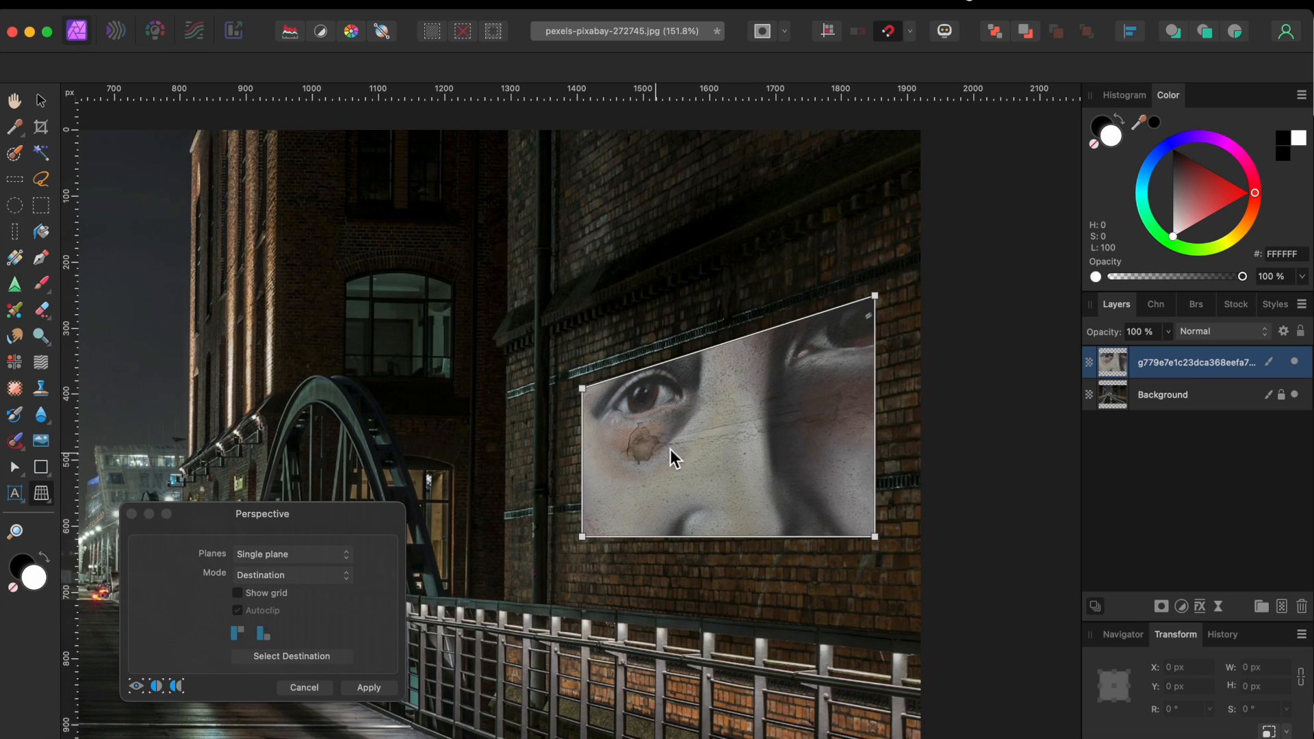
pyautogui.click(377, 687)
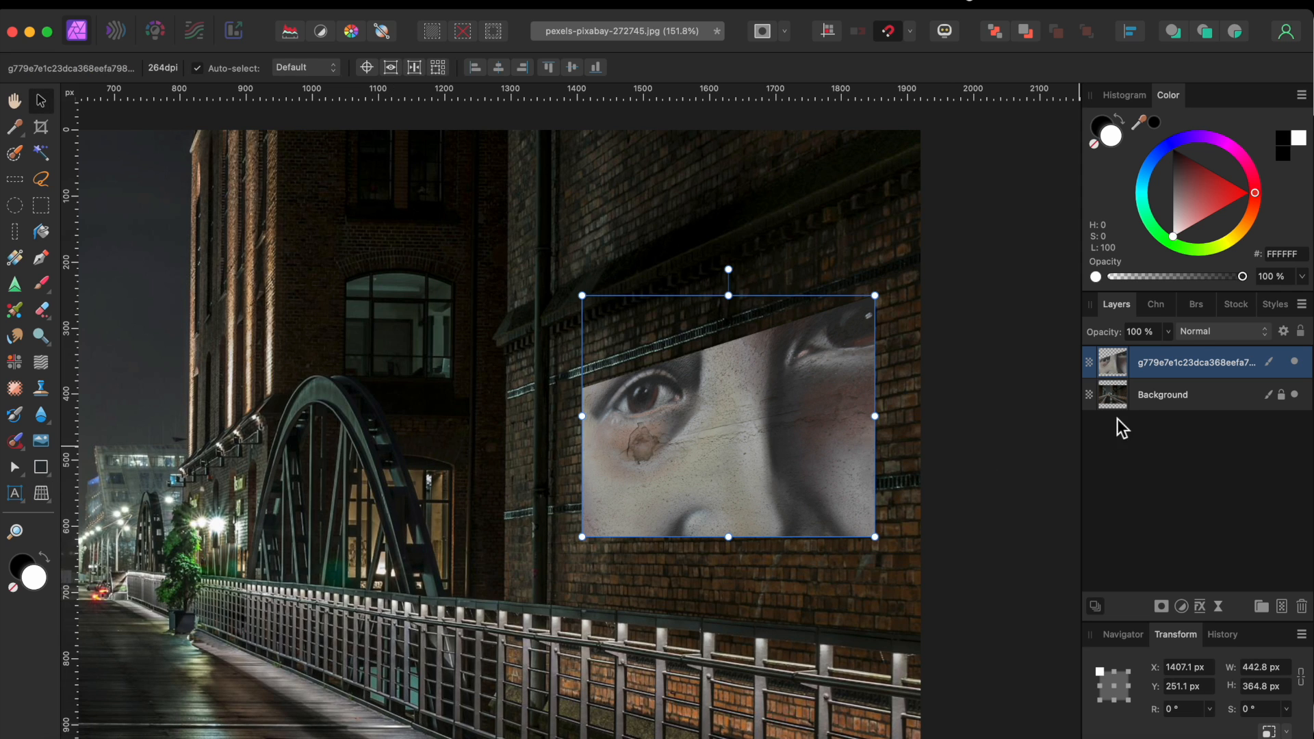
# Set the face image layer's blend mode to Hard Light to blend it into the bricks, and select the Background layer.
pyautogui.click(1208, 333)
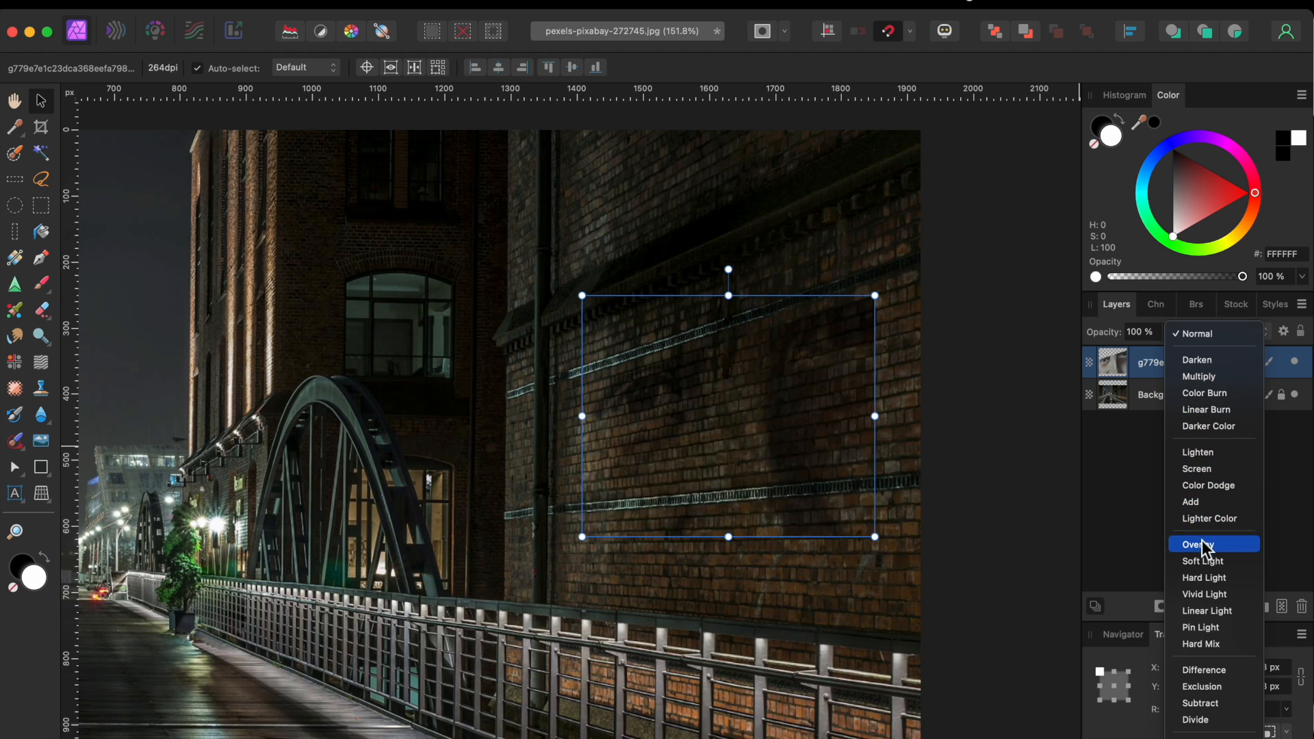
pyautogui.click(1202, 579)
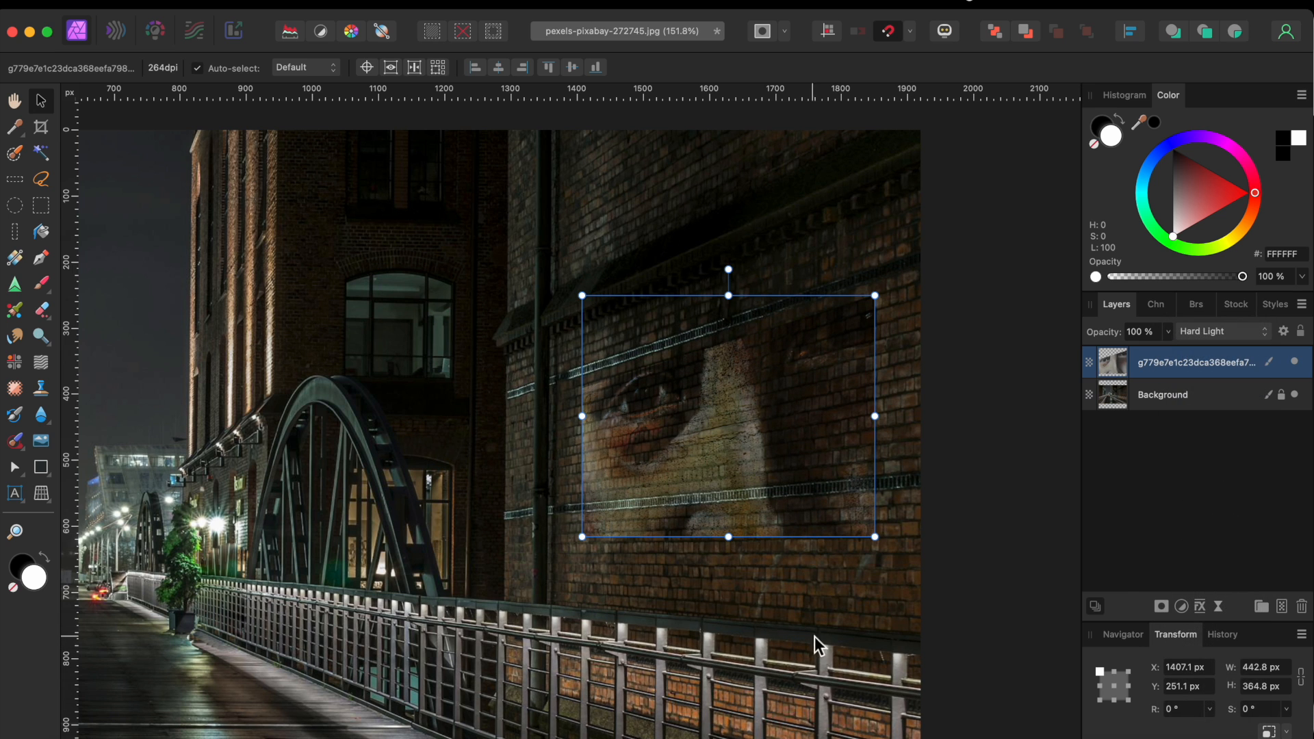
pyautogui.click(820, 616)
pyautogui.scroll(-4, 821, 617)
pyautogui.hscroll(-3, 820, 616)
pyautogui.scroll(-2, 821, 616)
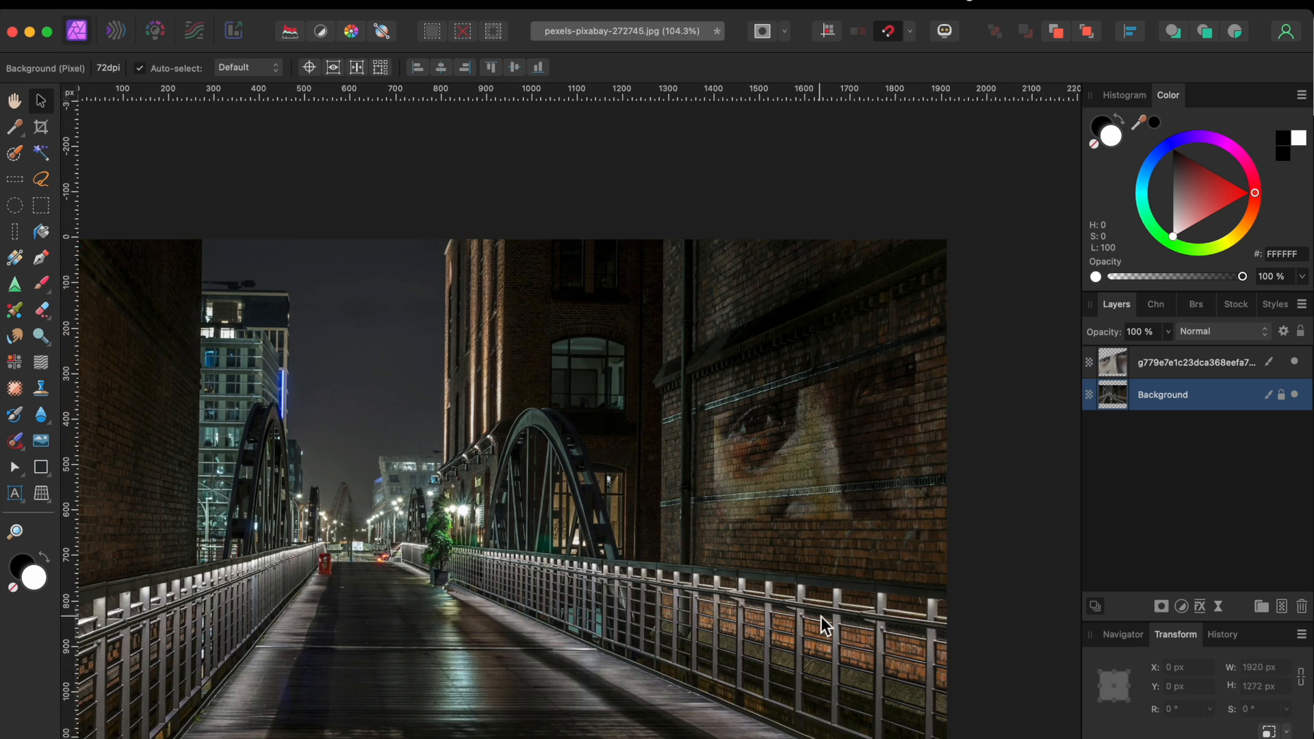
pyautogui.scroll(-2, 821, 616)
pyautogui.hscroll(-1, 820, 616)
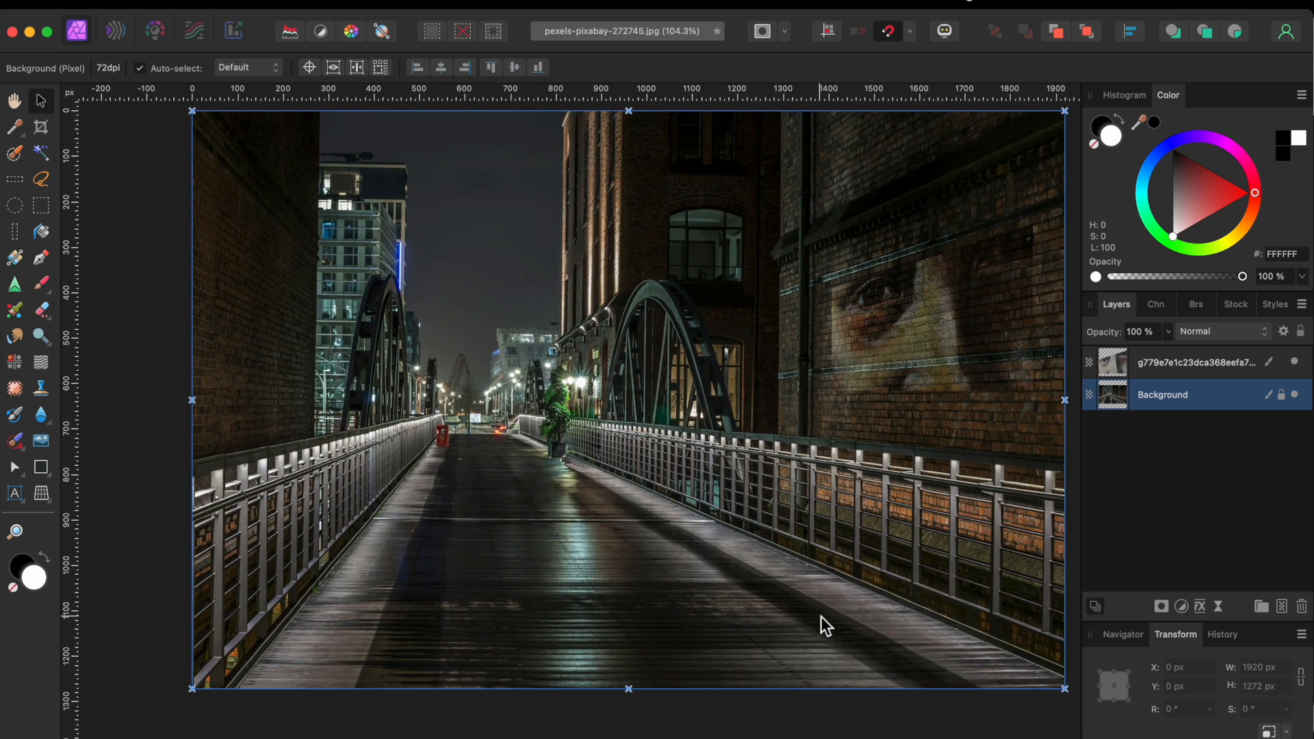